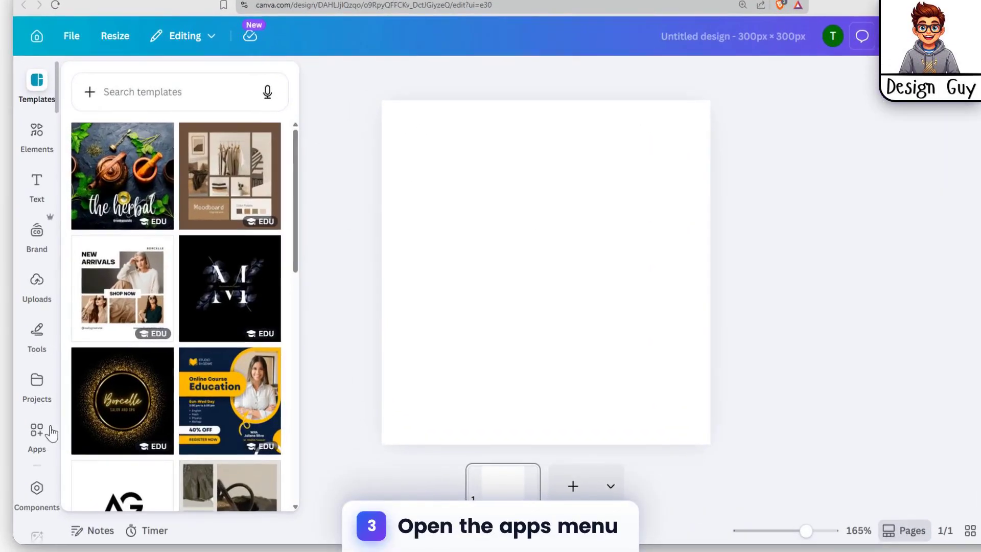
# Step: Search the Canva apps for "avatar" and open the Avatar Generator app
pyautogui.click(67, 435)
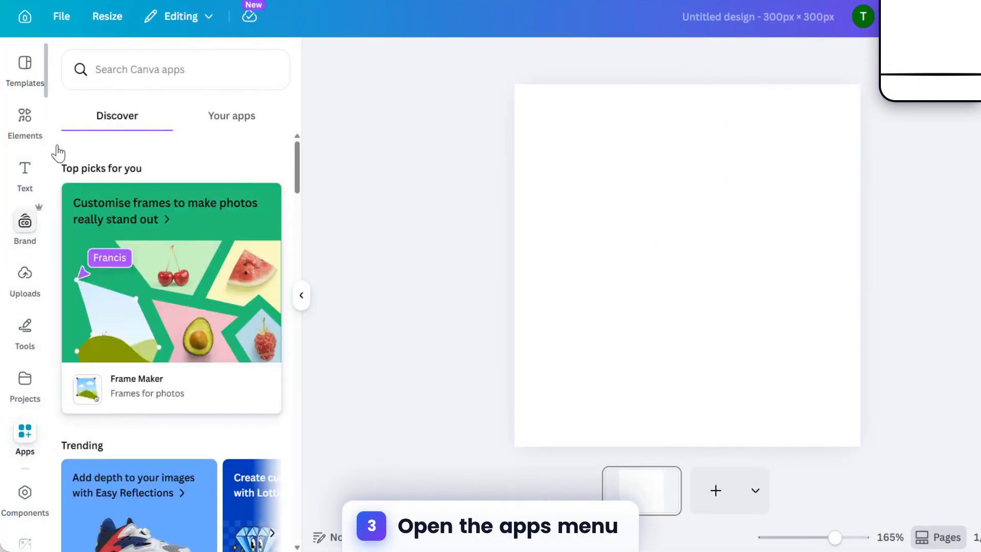
pyautogui.click(143, 70)
pyautogui.write('avatar')
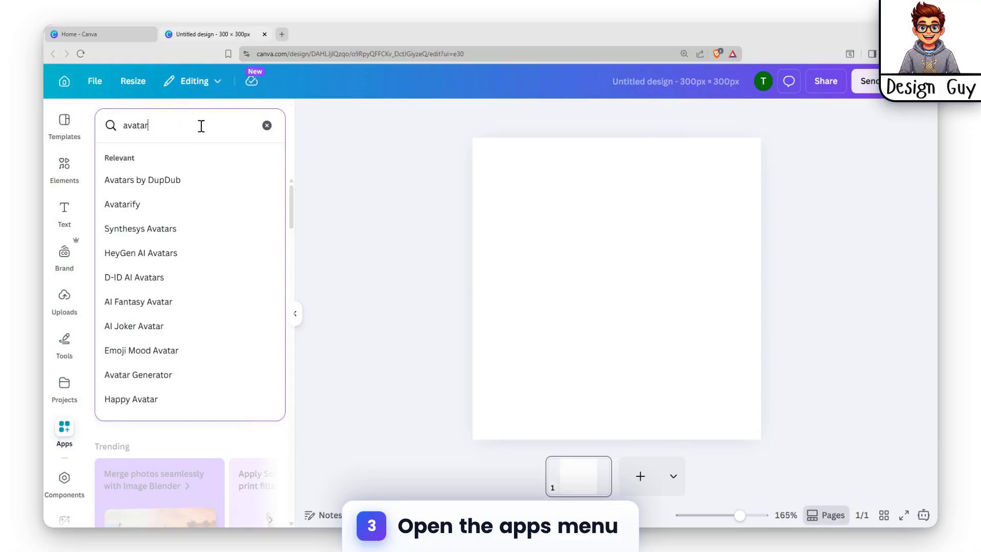
pyautogui.press('Return')
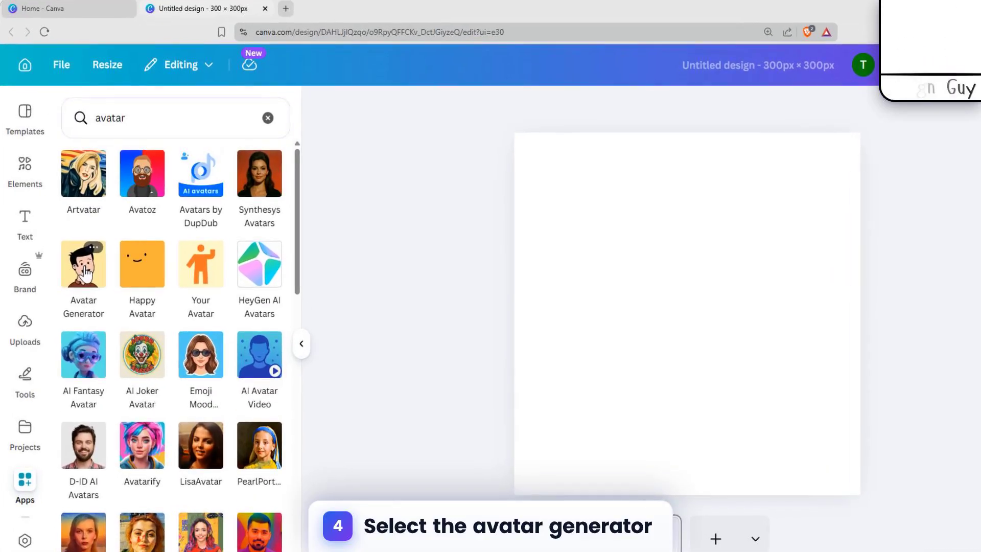
pyautogui.click(113, 249)
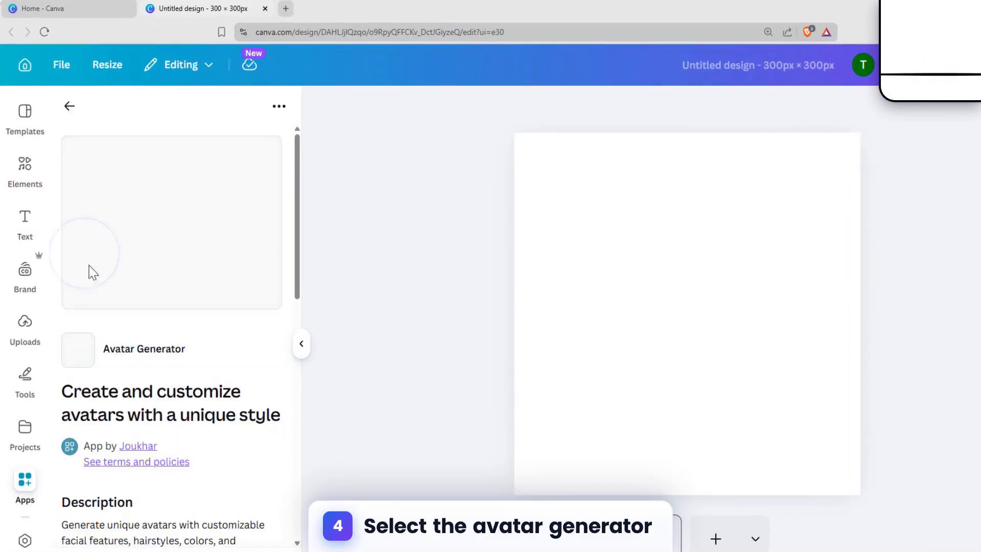
pyautogui.click(179, 529)
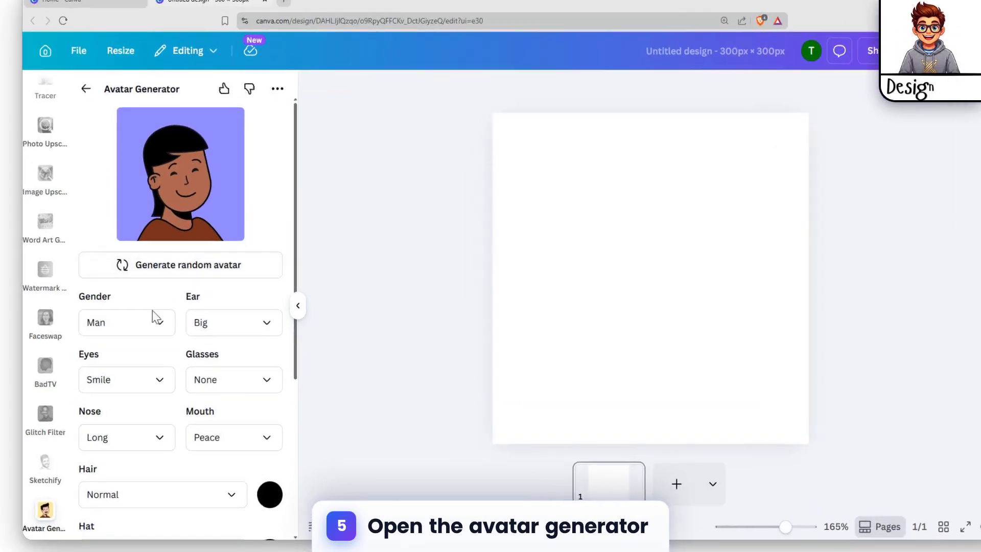
# Step: Set the avatar's gender to Man and its ears to Small
pyautogui.click(157, 335)
pyautogui.click(137, 318)
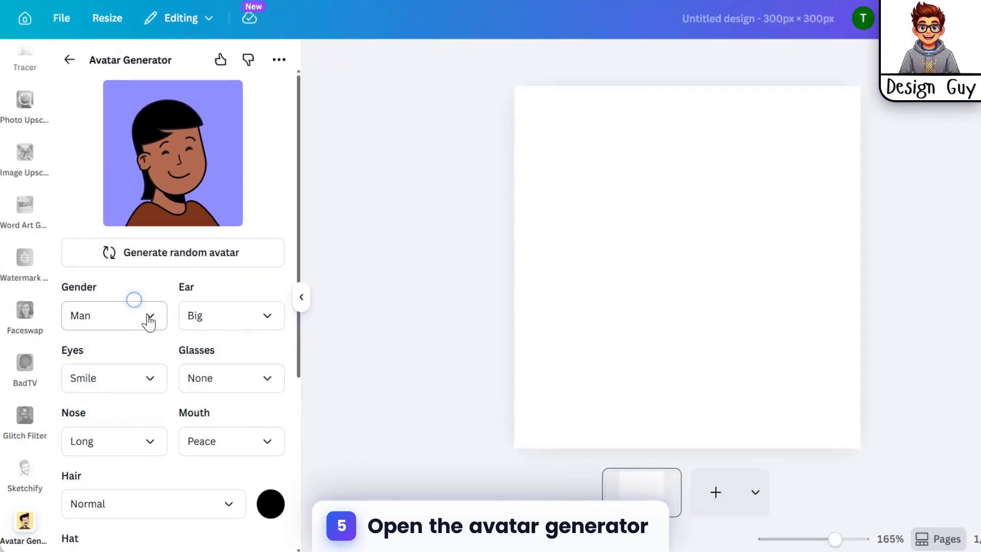
pyautogui.click(237, 318)
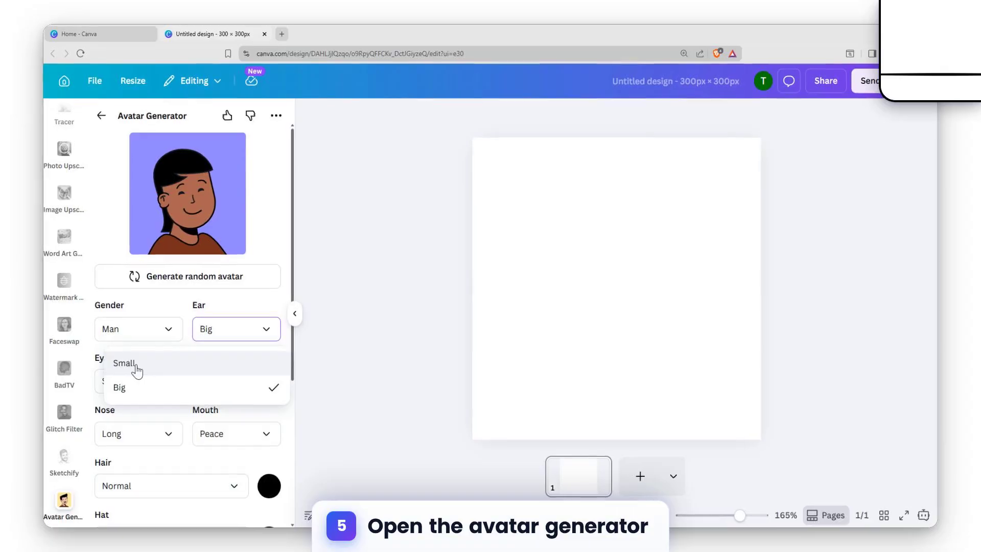
pyautogui.click(122, 360)
# Step: Set the avatar's eyes to Circle and its glasses to Square
pyautogui.scroll(-3, 154, 357)
pyautogui.click(142, 266)
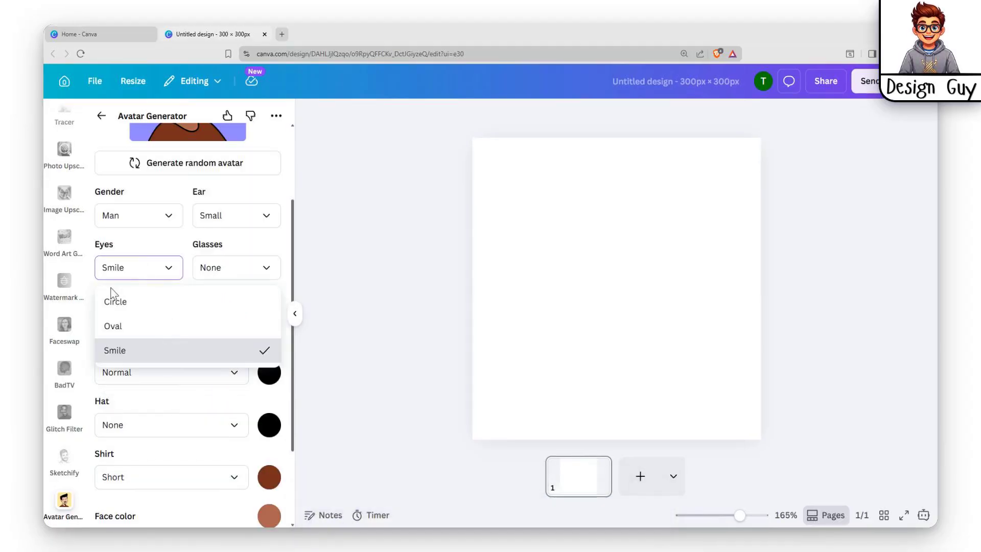
pyautogui.click(136, 303)
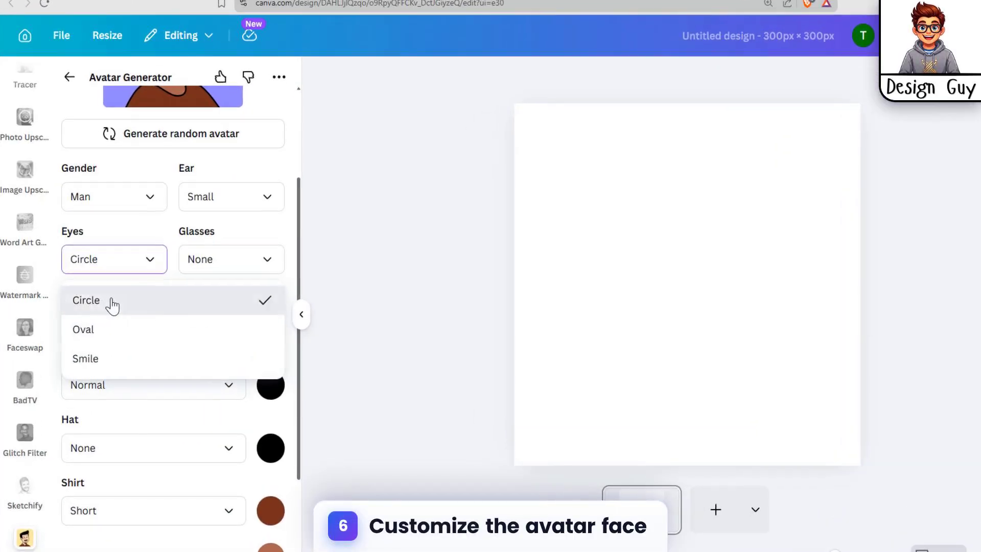
pyautogui.click(113, 305)
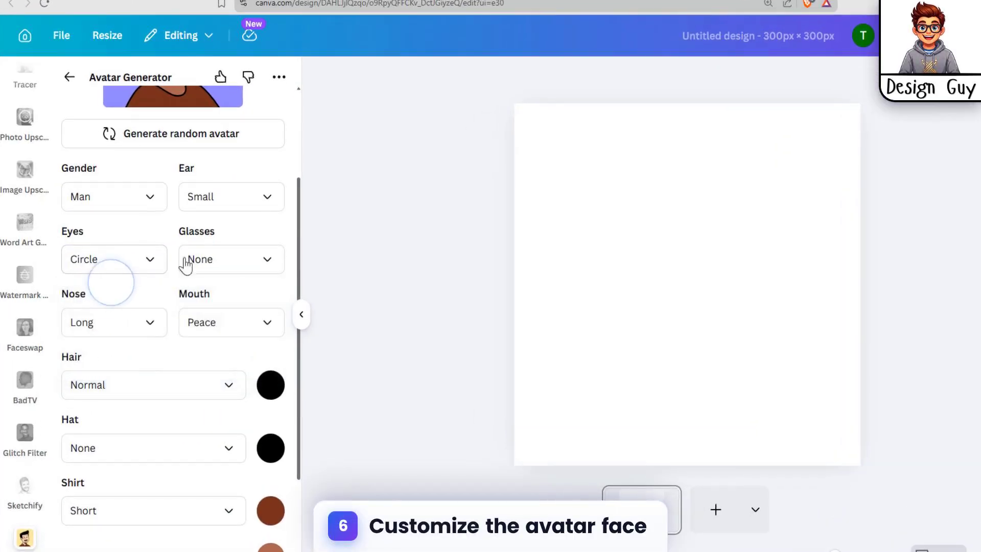
pyautogui.click(234, 262)
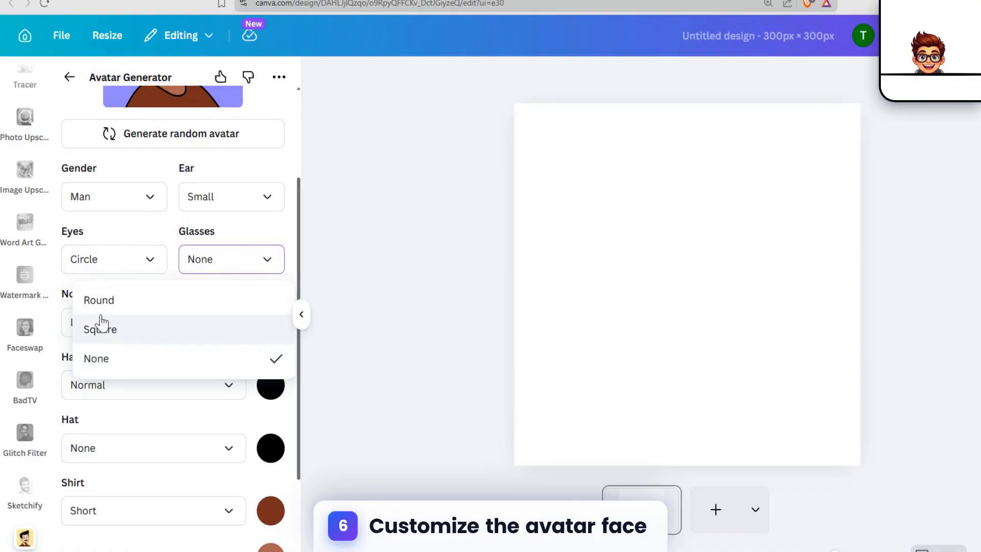
pyautogui.click(101, 322)
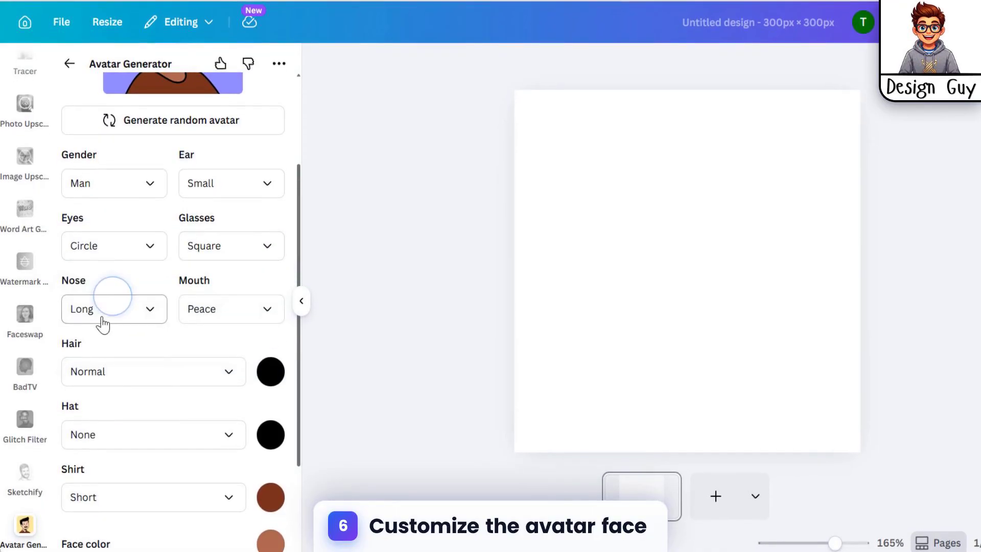
# Step: Set the avatar's nose to Long and its mouth to Smile
pyautogui.click(103, 319)
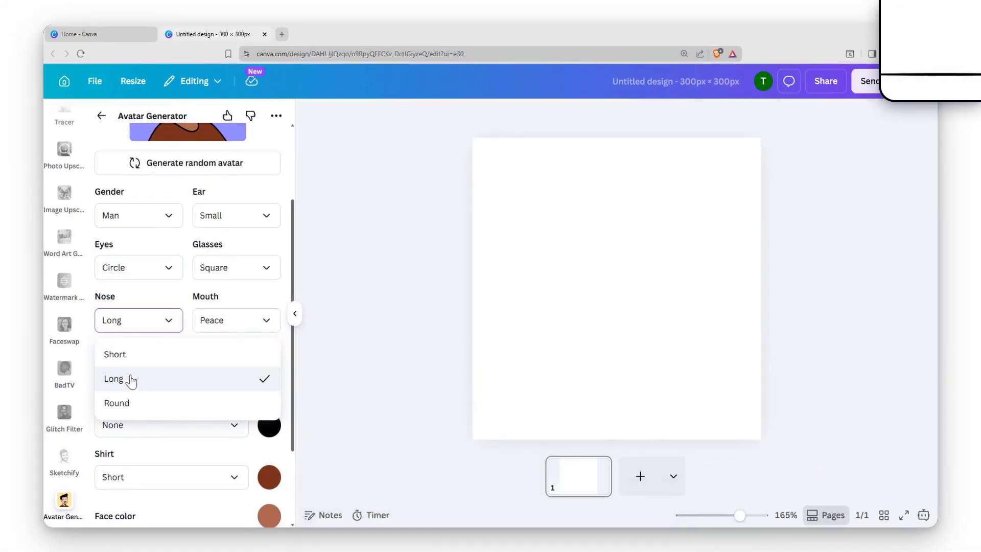
pyautogui.click(131, 379)
pyautogui.click(237, 321)
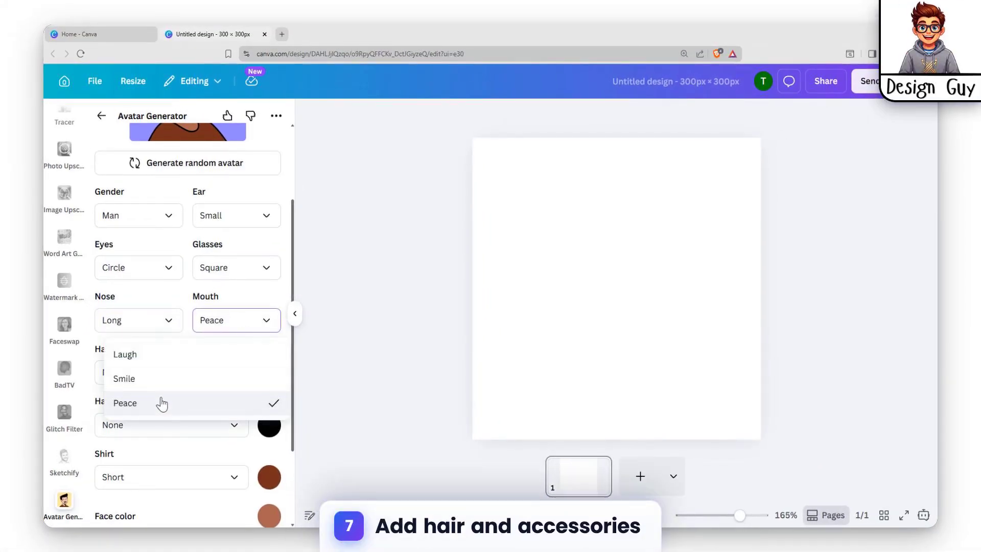
pyautogui.click(163, 380)
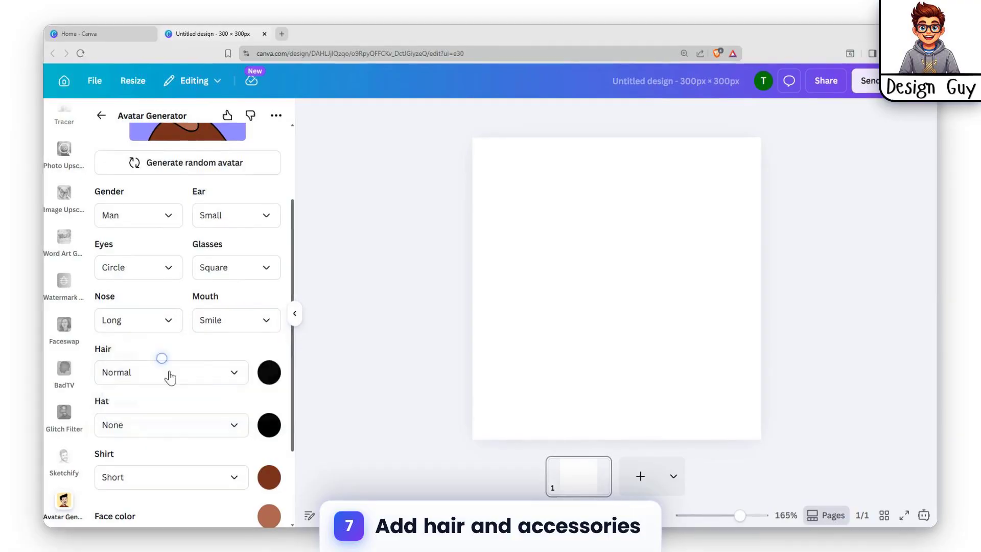
# Step: Give the avatar Thick hair and a Turban as its hat
pyautogui.click(169, 373)
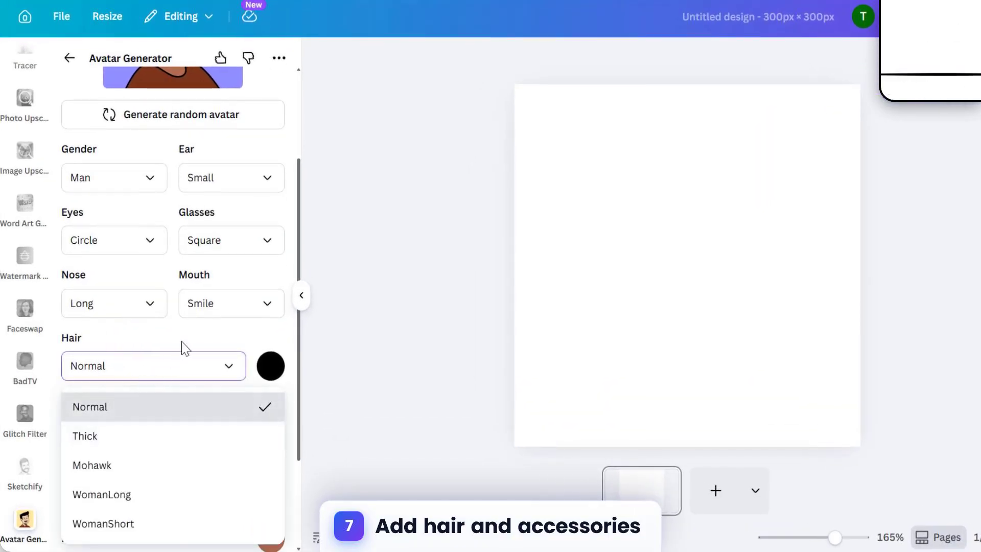
pyautogui.scroll(-3, 182, 341)
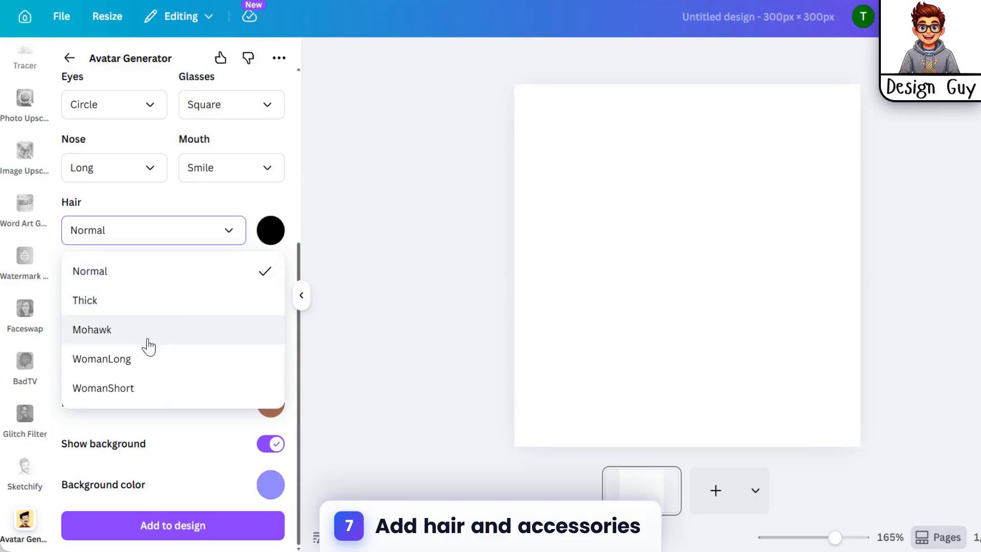
pyautogui.click(147, 310)
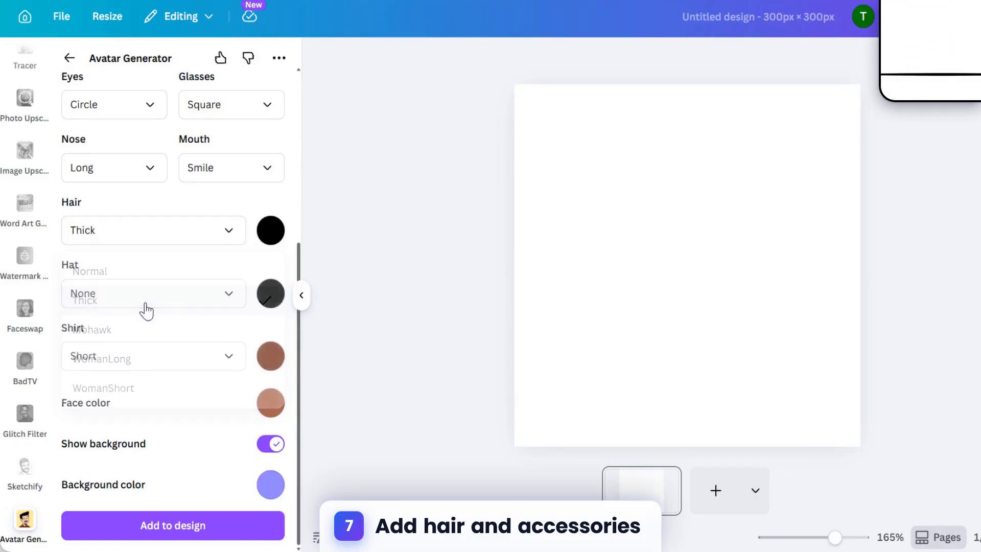
pyautogui.click(143, 288)
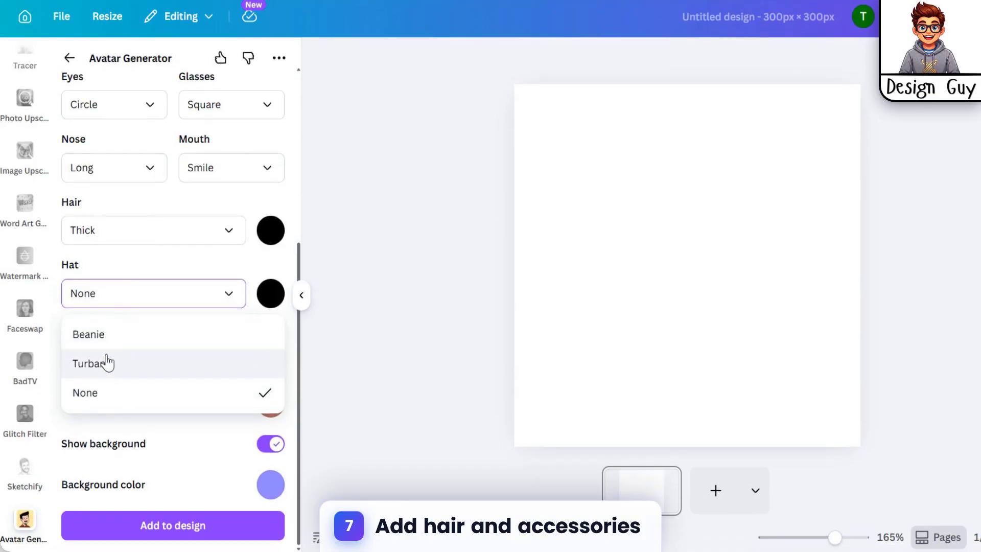
pyautogui.click(106, 363)
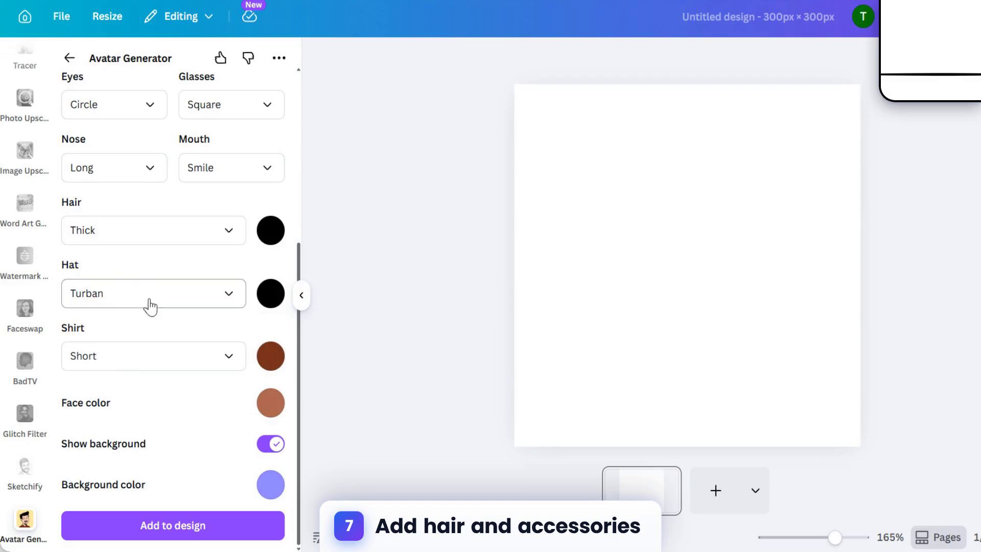
# Step: Choose the Hoody shirt style and lighten the avatar's face color to #D18E7A
pyautogui.click(179, 366)
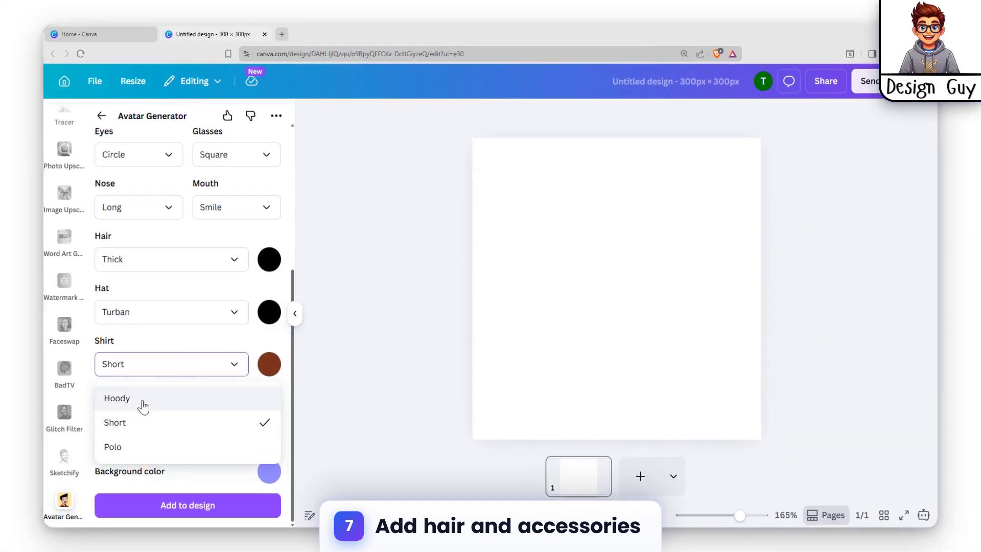
pyautogui.click(127, 408)
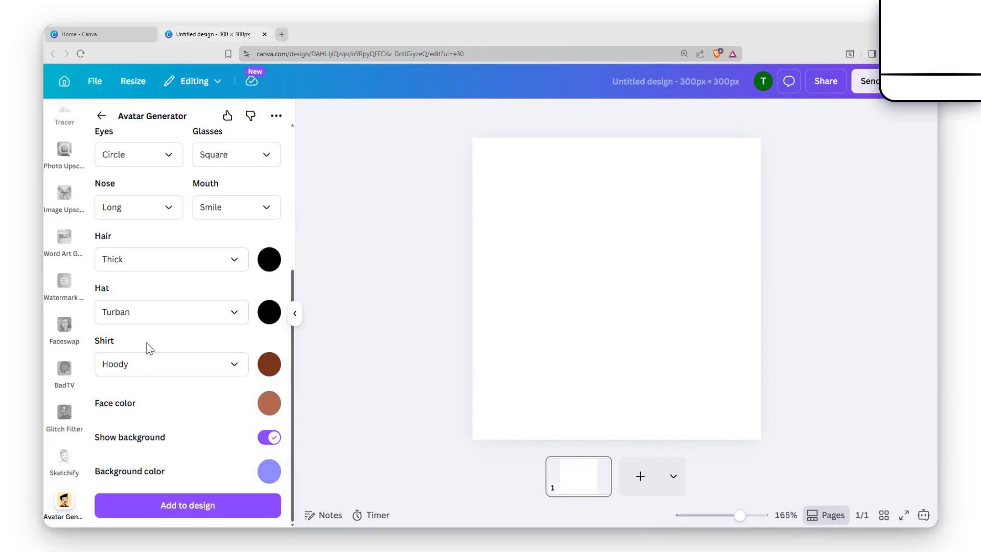
pyautogui.click(269, 404)
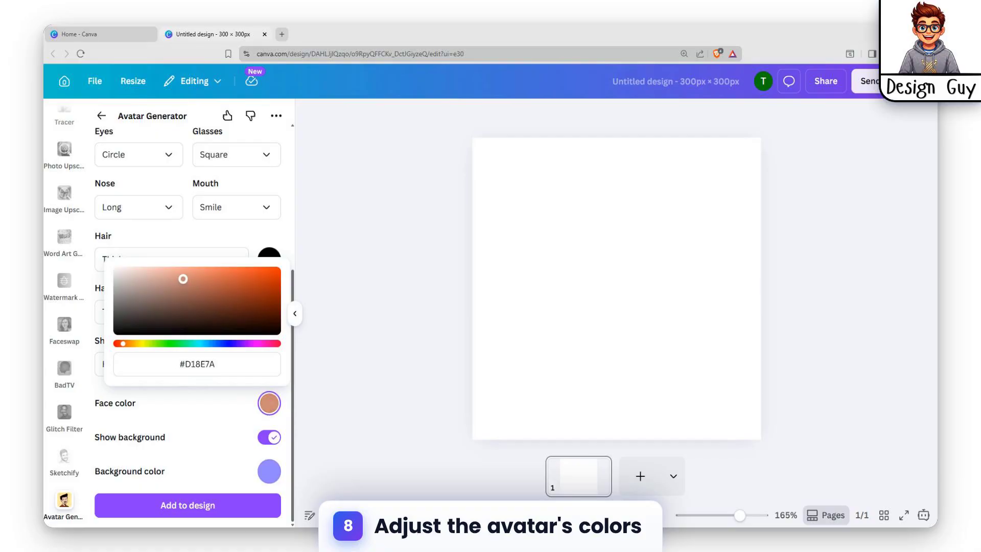
pyautogui.click(210, 417)
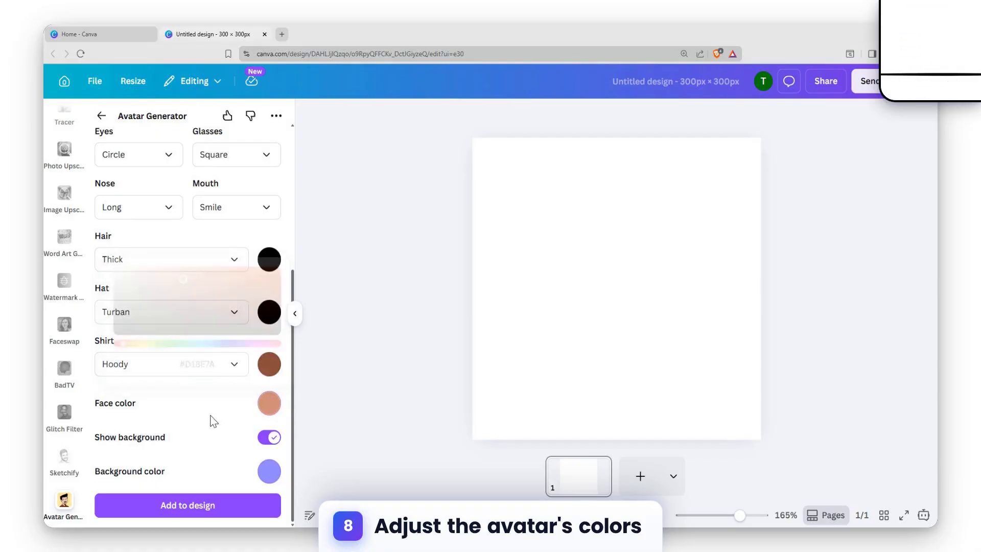
# Step: Change the shirt color to near-black #0B0706 and the hat color to bright red
pyautogui.click(261, 371)
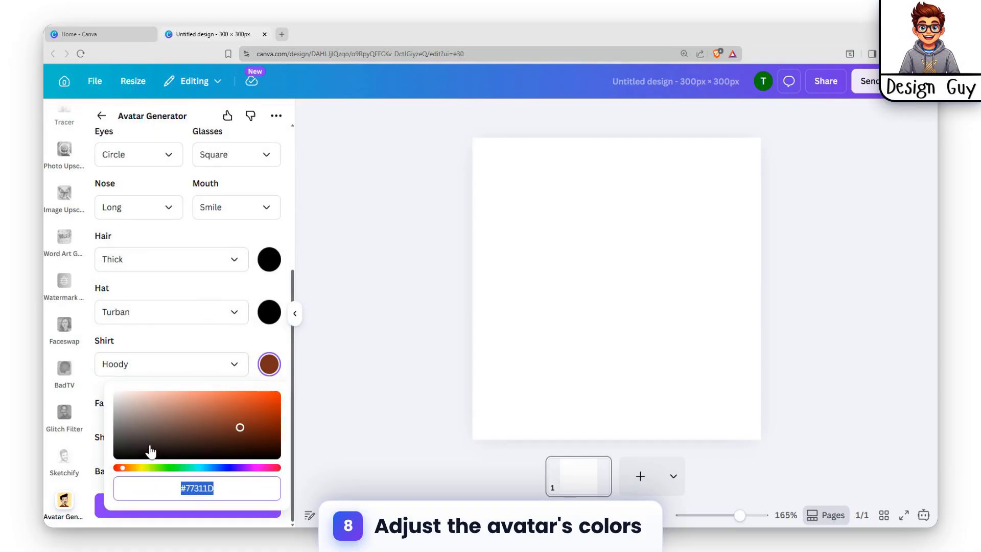
pyautogui.click(166, 437)
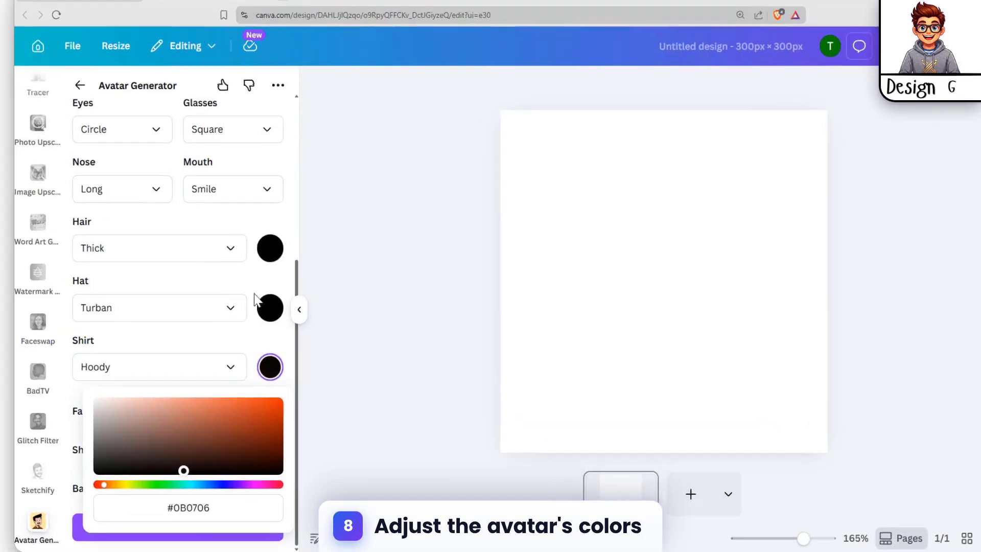
pyautogui.click(270, 314)
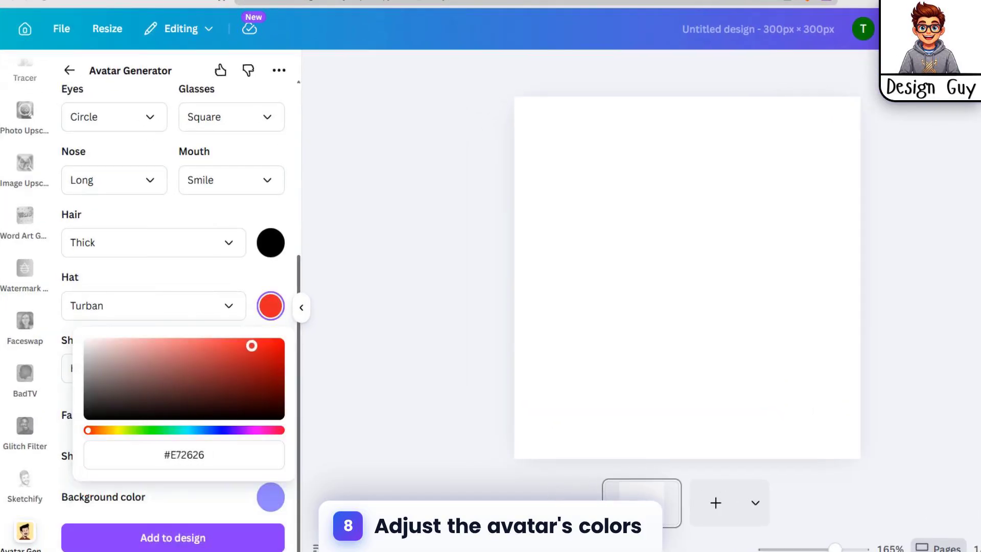
pyautogui.click(255, 274)
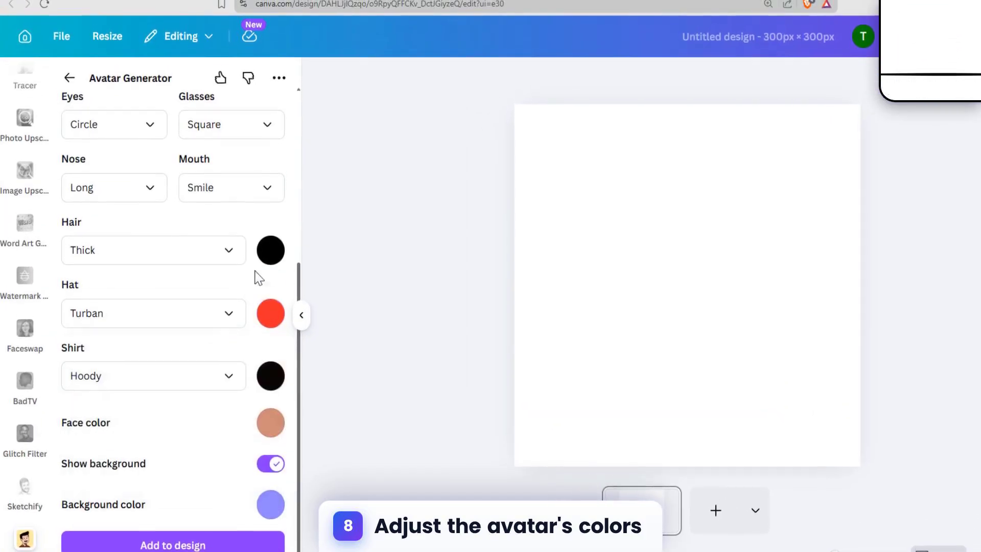
# Step: Change the avatar's hair color to bright yellow
pyautogui.click(270, 242)
pyautogui.click(122, 381)
pyautogui.click(271, 292)
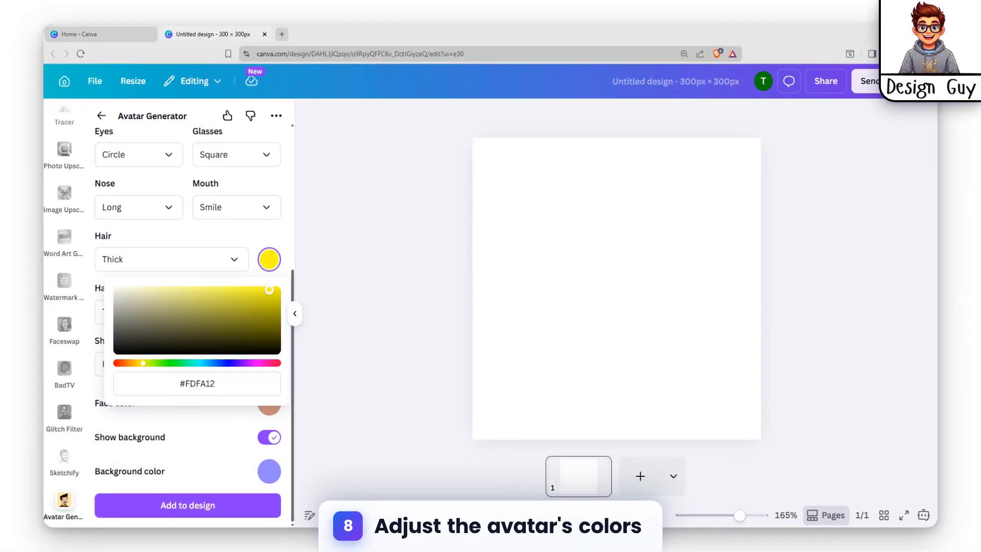
pyautogui.click(230, 241)
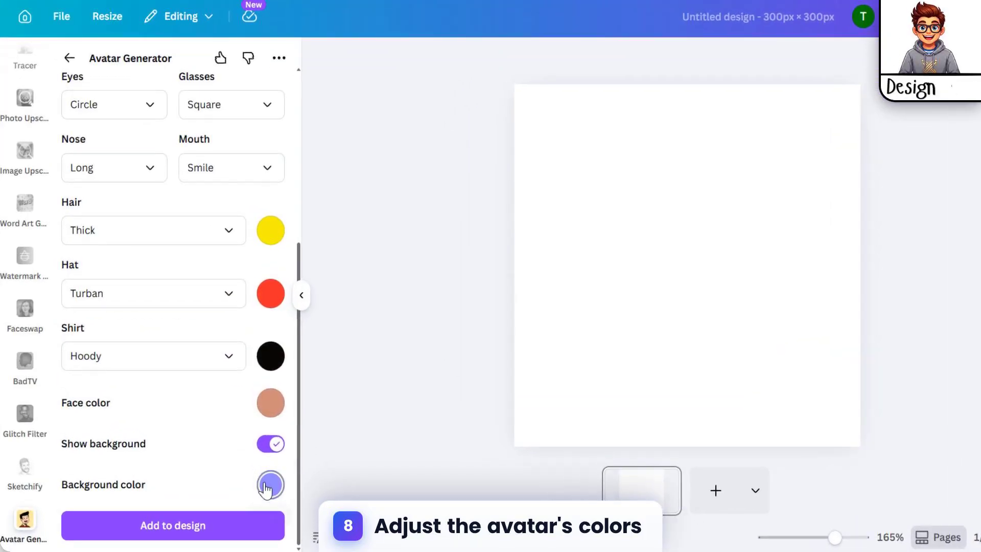
# Step: Change the avatar's background color to light green
pyautogui.click(269, 471)
pyautogui.moveTo(176, 327)
pyautogui.mouseDown()
pyautogui.moveTo(191, 344)
pyautogui.moveTo(182, 342)
pyautogui.mouseUp()
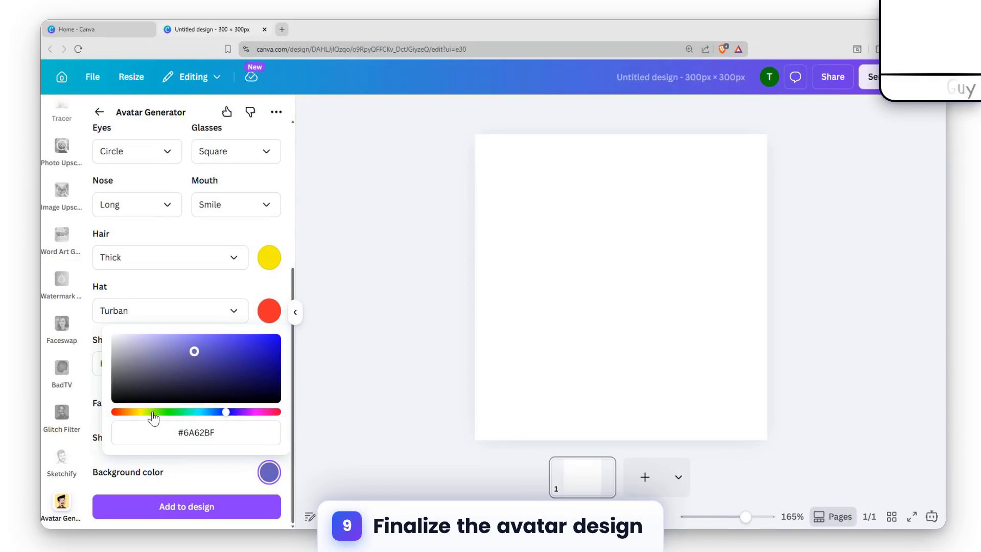
pyautogui.click(154, 418)
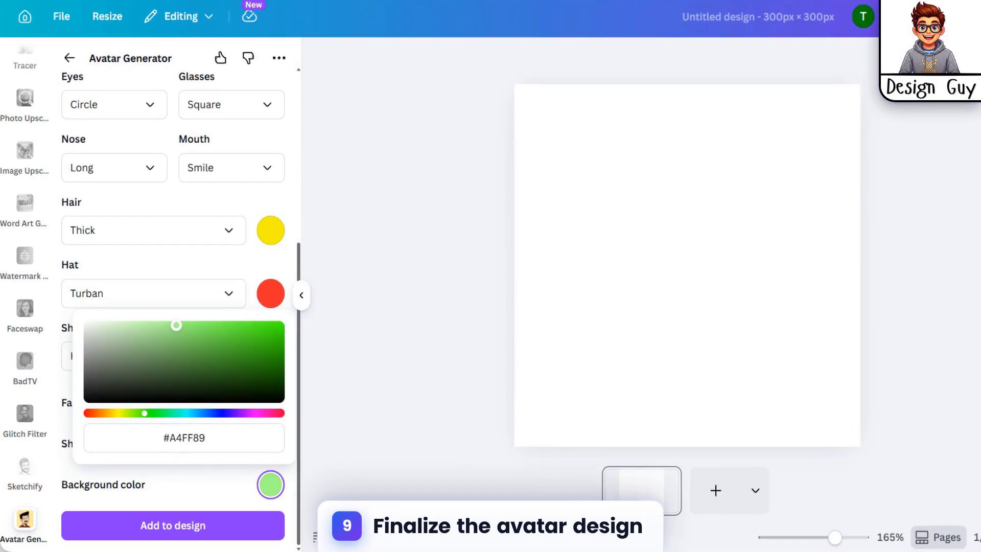
pyautogui.click(206, 506)
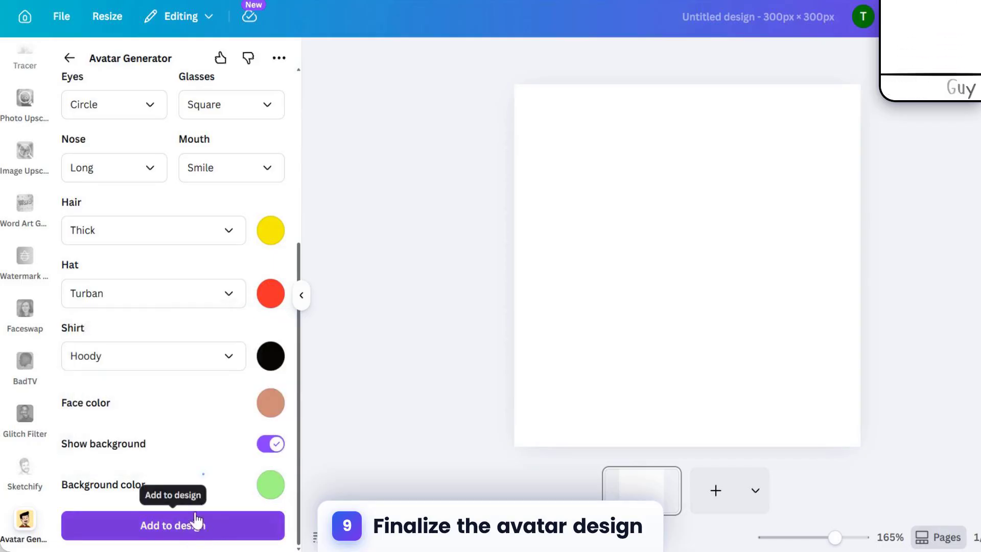
pyautogui.click(197, 523)
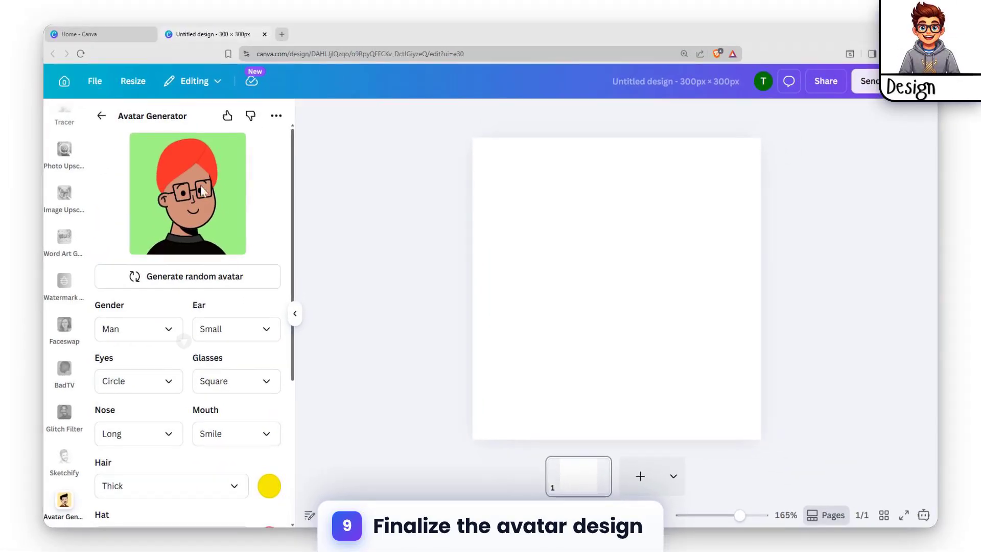
pyautogui.scroll(-5, 206, 204)
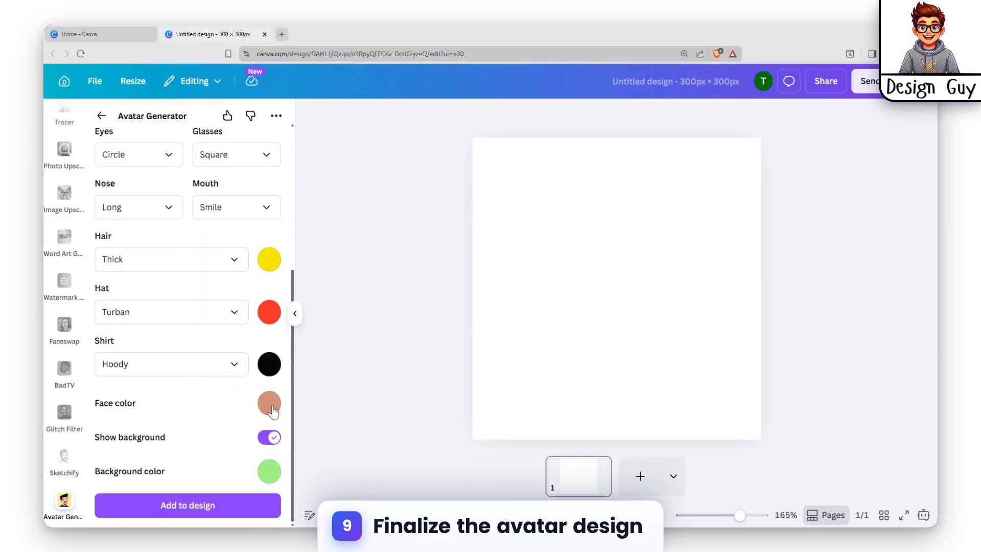
pyautogui.click(269, 404)
pyautogui.click(193, 235)
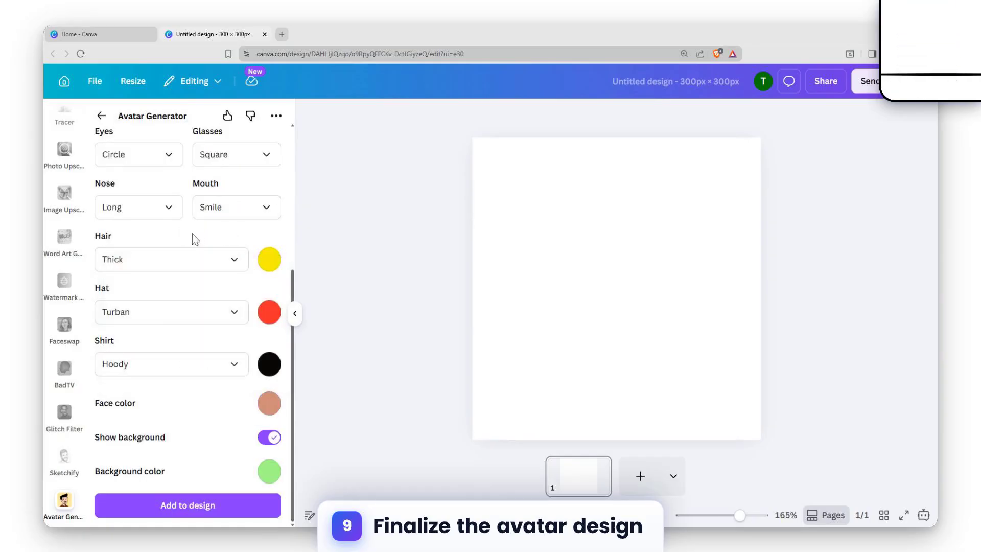
pyautogui.scroll(5, 193, 240)
pyautogui.click(155, 330)
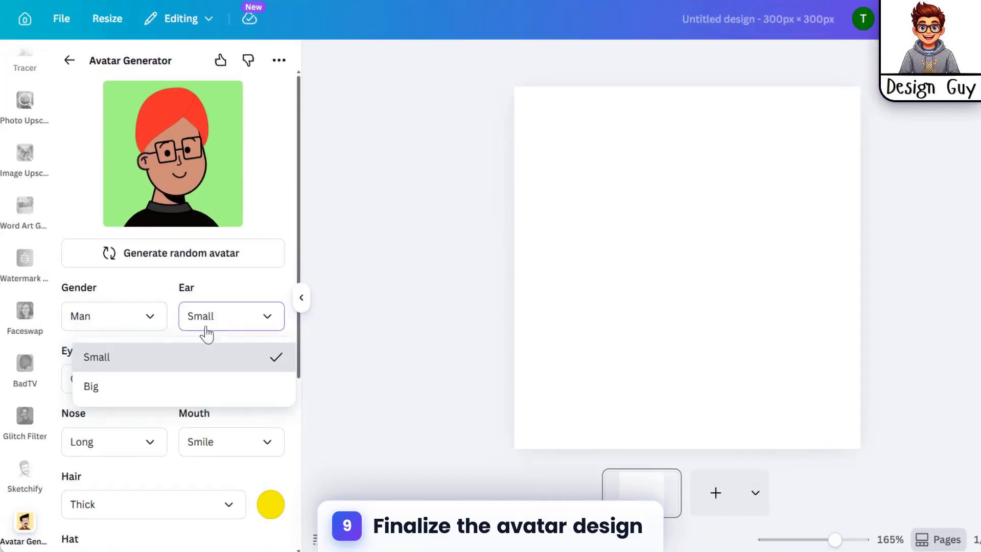
# Step: Set the avatar's ears to Big and its eyes to Oval
pyautogui.click(119, 388)
pyautogui.click(189, 320)
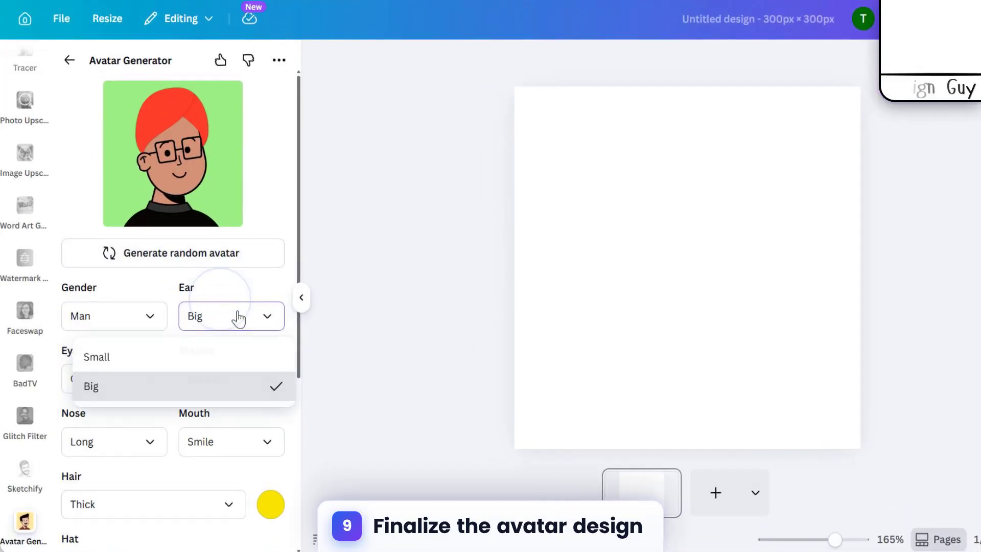
pyautogui.click(239, 317)
pyautogui.click(118, 378)
pyautogui.click(90, 449)
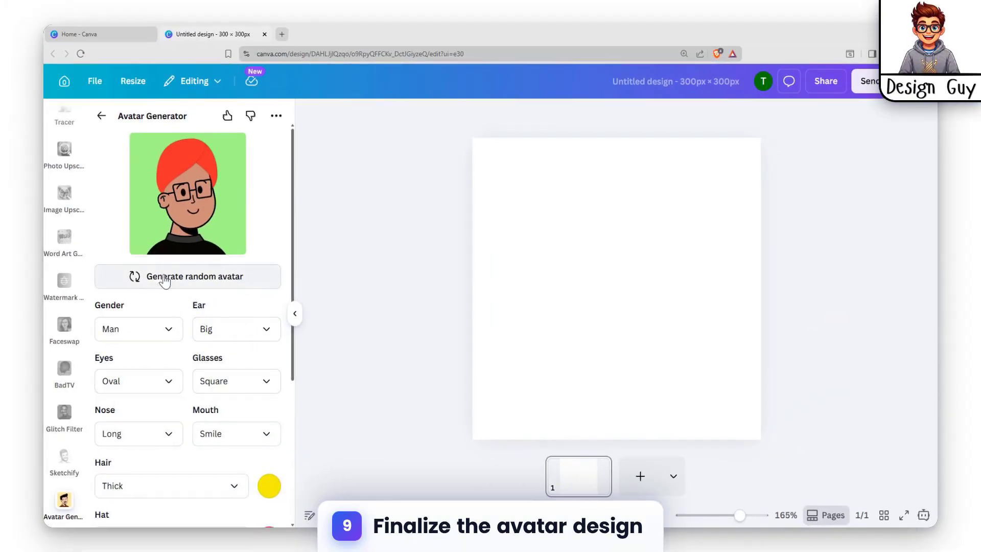
# Step: Generate random avatars until a laughing man with thick black hair, a polo shirt and a pink background is produced
pyautogui.click(206, 280)
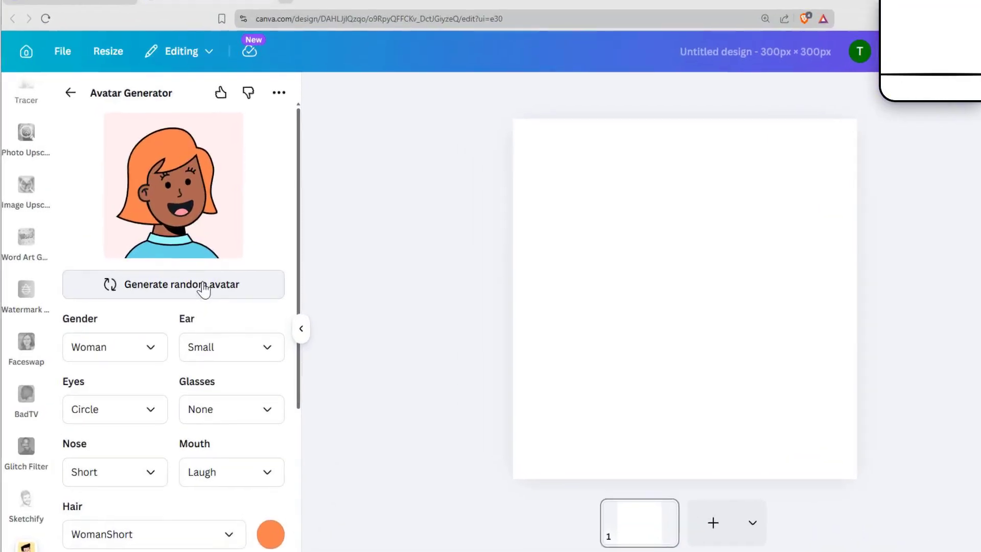
pyautogui.click(207, 280)
pyautogui.click(206, 281)
pyautogui.click(203, 285)
pyautogui.click(204, 284)
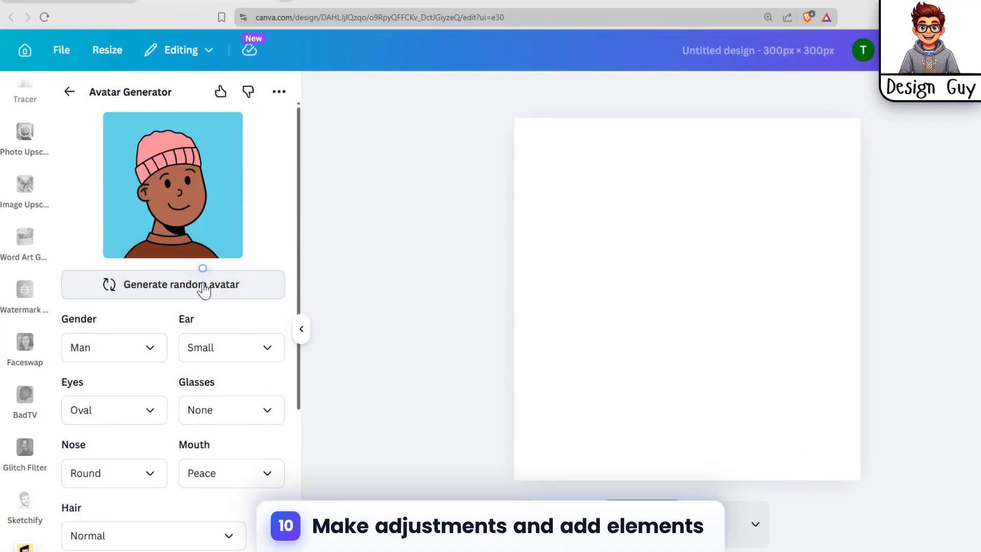
pyautogui.click(204, 284)
pyautogui.click(203, 284)
pyautogui.click(203, 284)
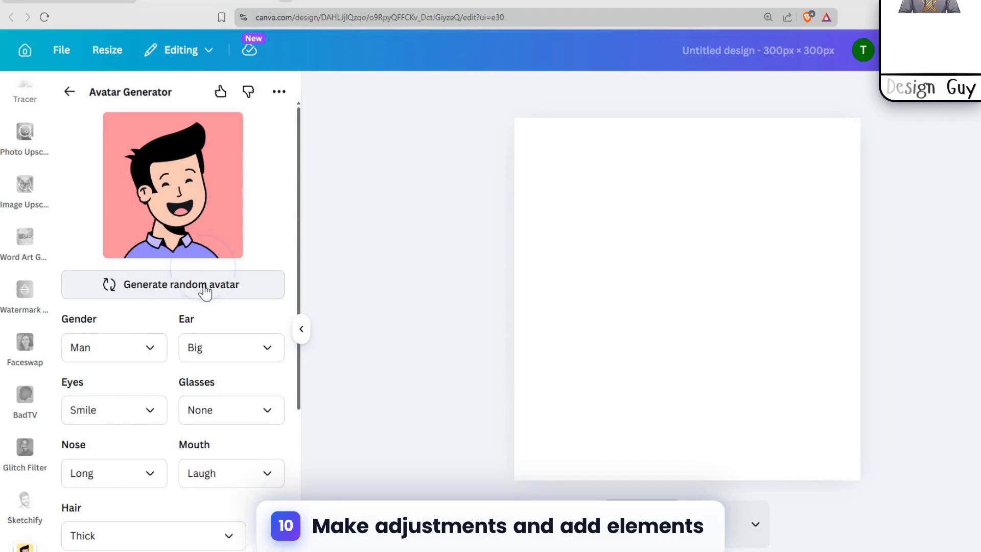
# Step: Give the avatar Square glasses
pyautogui.click(147, 349)
pyautogui.click(252, 342)
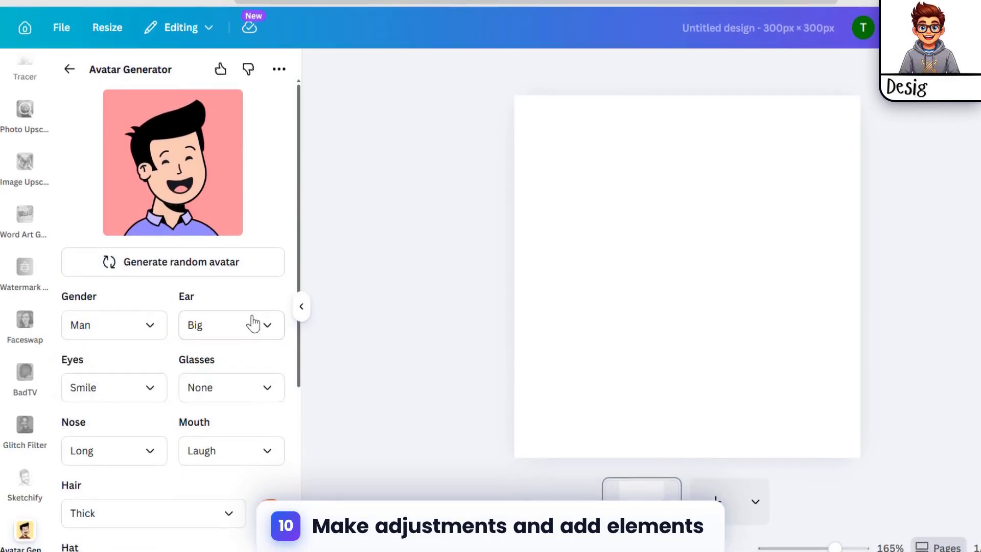
pyautogui.click(217, 393)
pyautogui.click(132, 463)
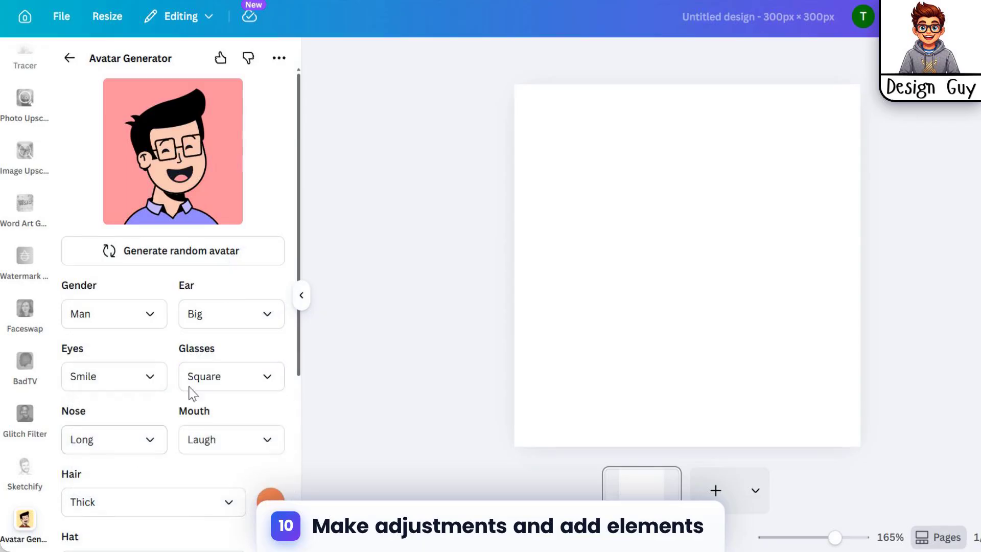
# Step: Try the Peace mouth on the avatar and settle on Smile
pyautogui.click(200, 438)
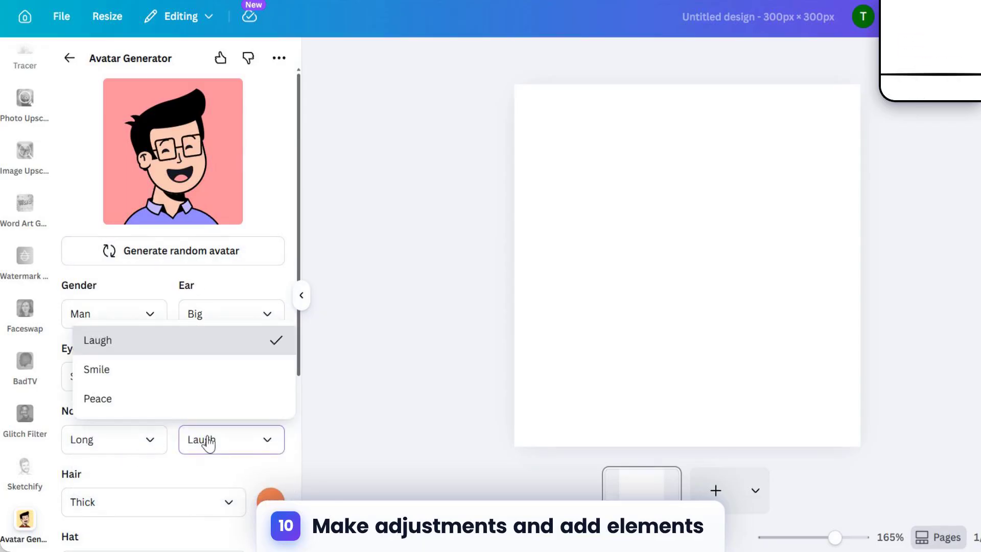
pyautogui.click(123, 402)
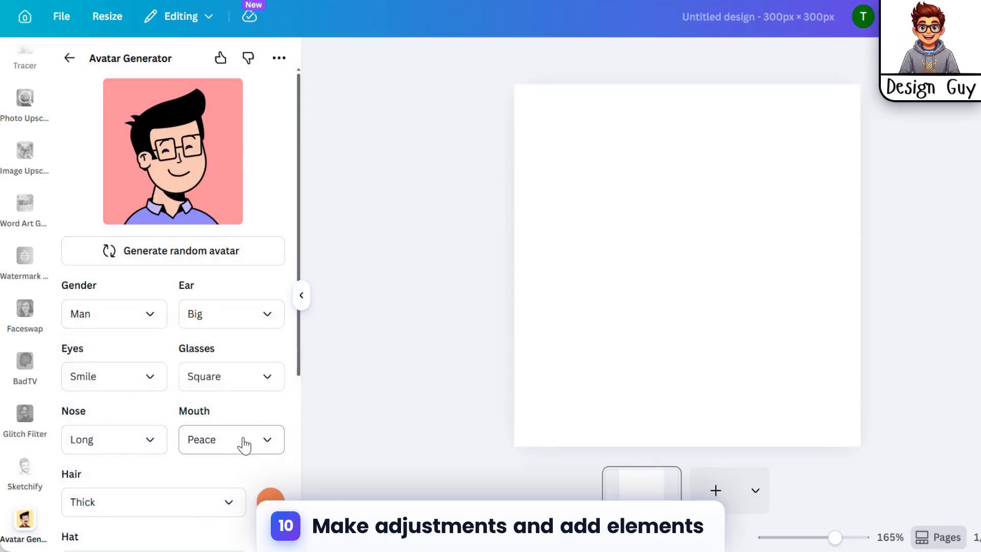
pyautogui.click(245, 443)
pyautogui.click(170, 370)
# Step: Change the avatar's shirt style to Short
pyautogui.scroll(-3, 101, 363)
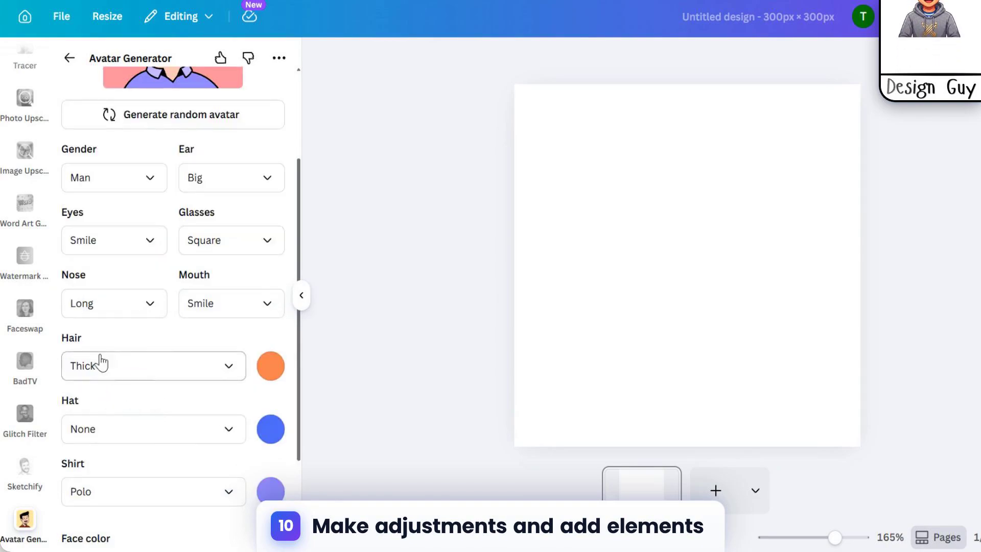
pyautogui.scroll(-3, 143, 352)
pyautogui.click(136, 372)
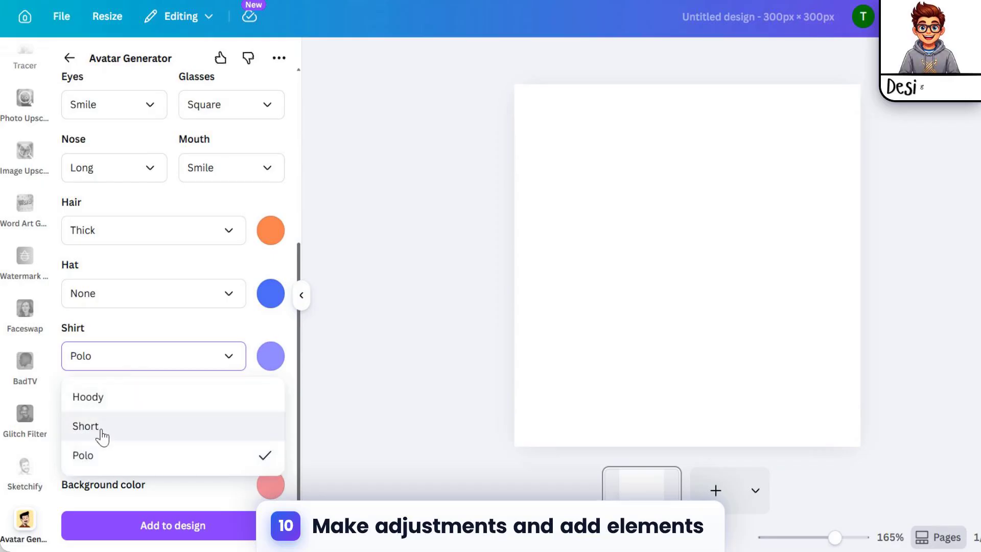
pyautogui.click(100, 434)
pyautogui.scroll(-5, 128, 355)
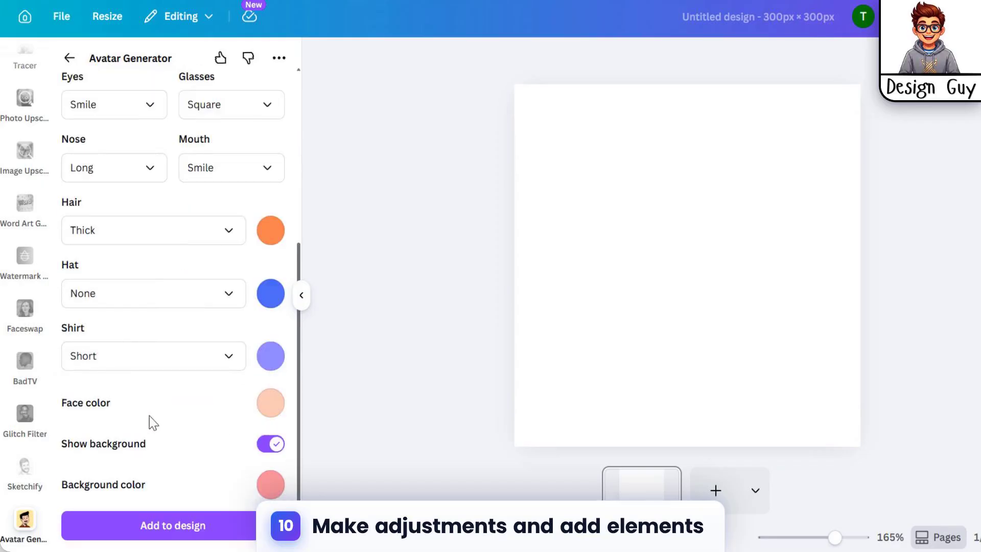
# Step: Change the avatar's shirt color to deep blue #3221DB
pyautogui.click(267, 360)
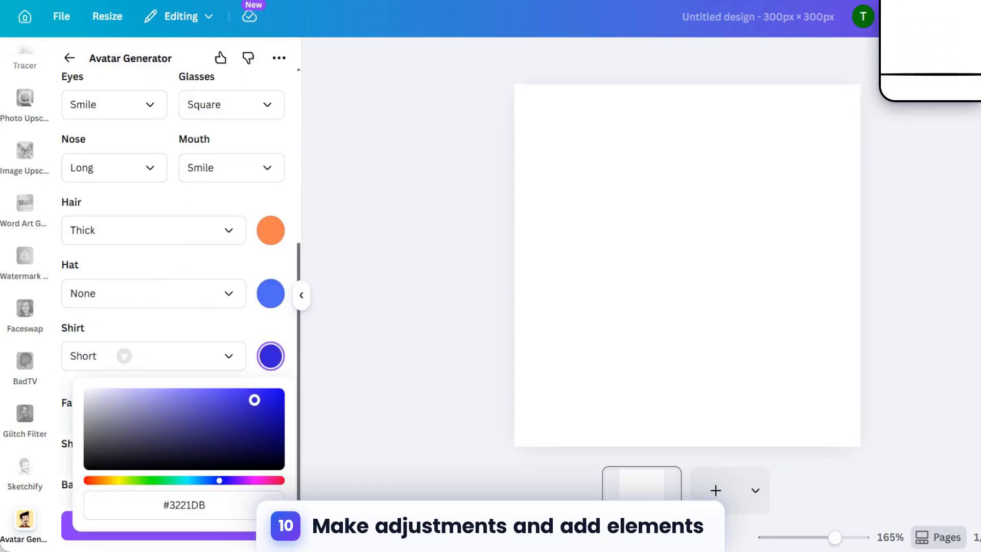
pyautogui.click(235, 321)
pyautogui.scroll(-5, 278, 183)
pyautogui.click(271, 357)
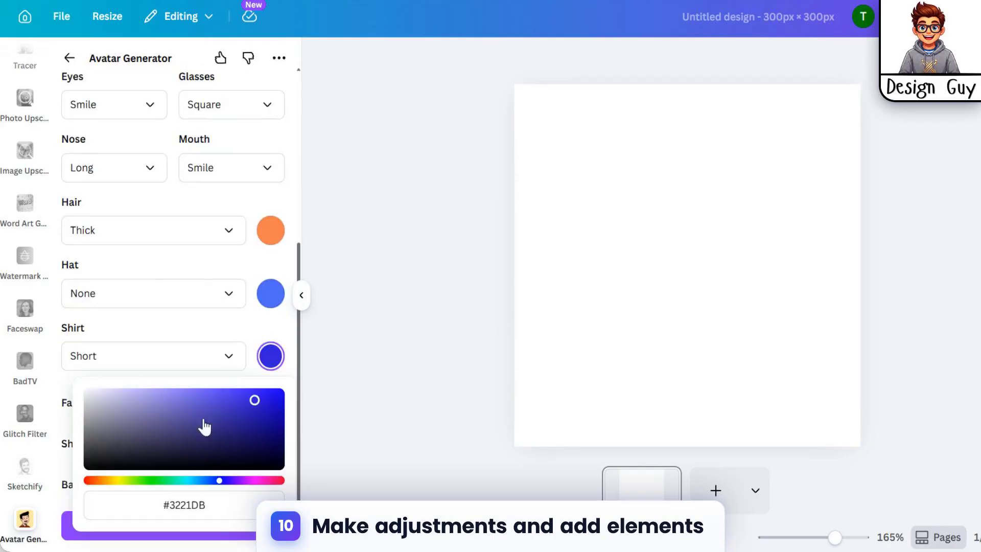
pyautogui.click(66, 390)
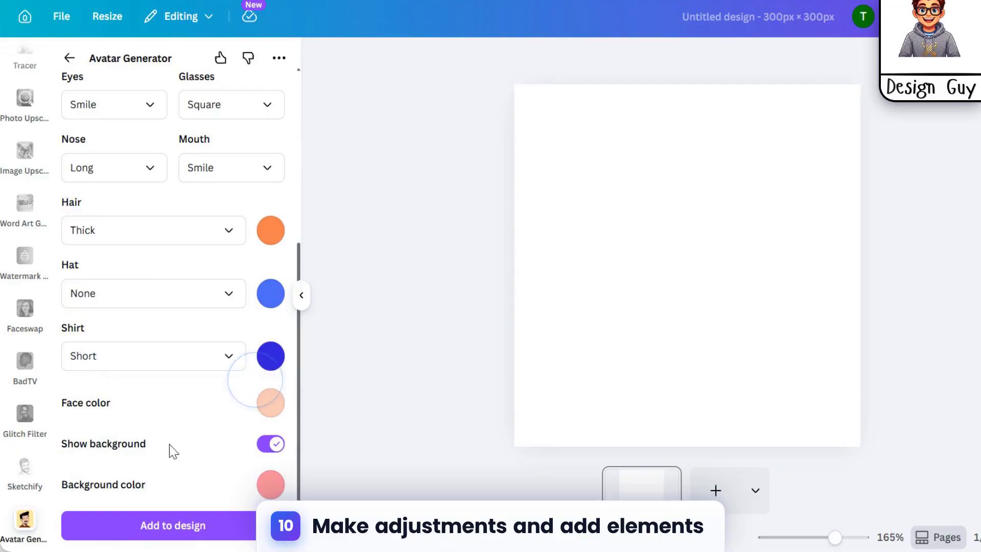
# Step: Add the avatar to the design and enlarge it to fill the whole canvas
pyautogui.click(173, 531)
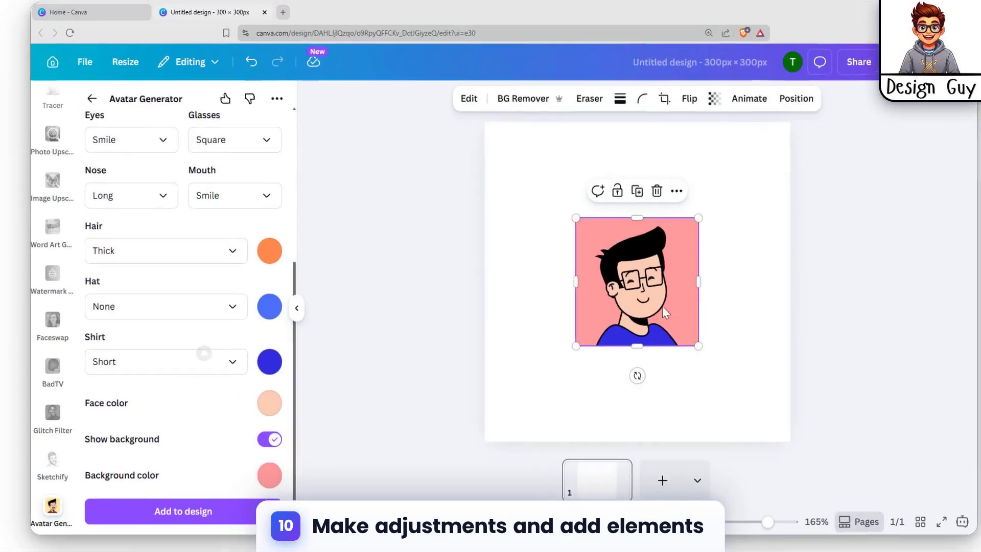
pyautogui.moveTo(663, 307); pyautogui.dragTo(573, 214)
pyautogui.moveTo(590, 257); pyautogui.dragTo(775, 425)
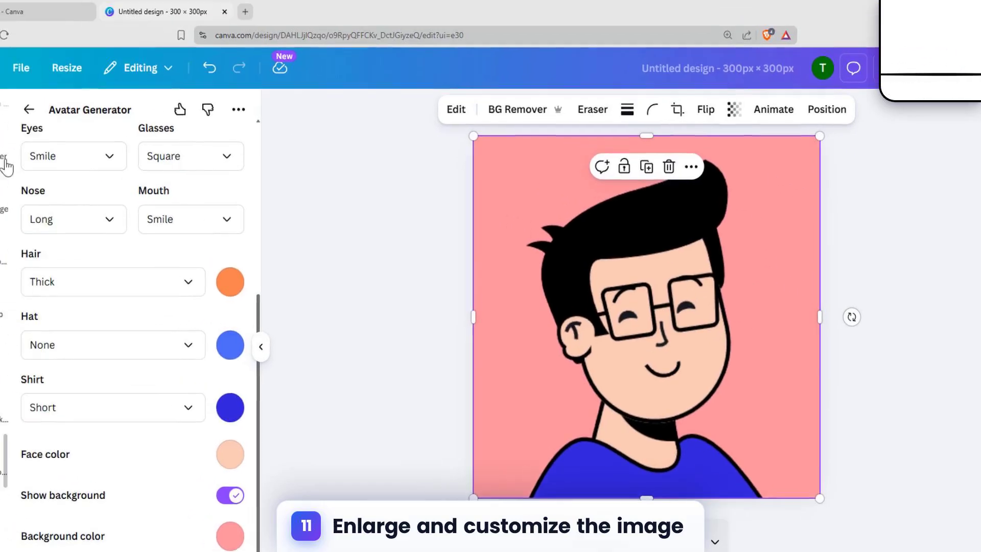
# Step: Search the elements library for "spark"
pyautogui.click(26, 109)
pyautogui.scroll(5, 32, 202)
pyautogui.click(29, 170)
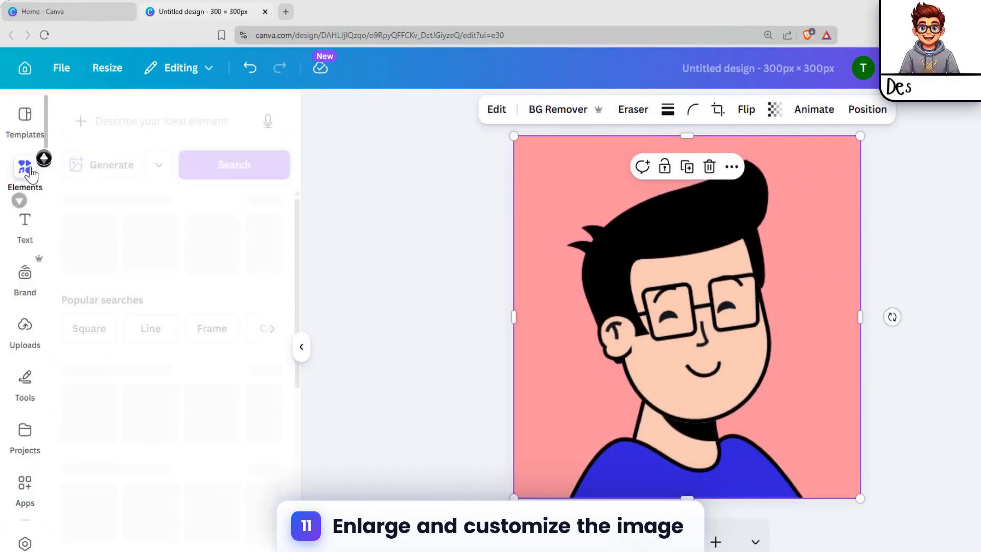
pyautogui.click(184, 134)
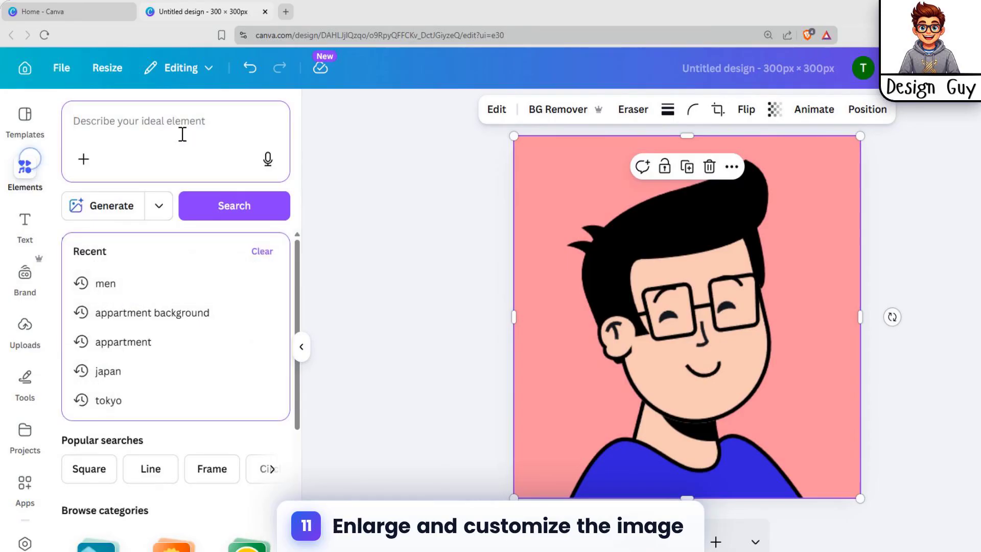
pyautogui.write('spark')
pyautogui.press('Return')
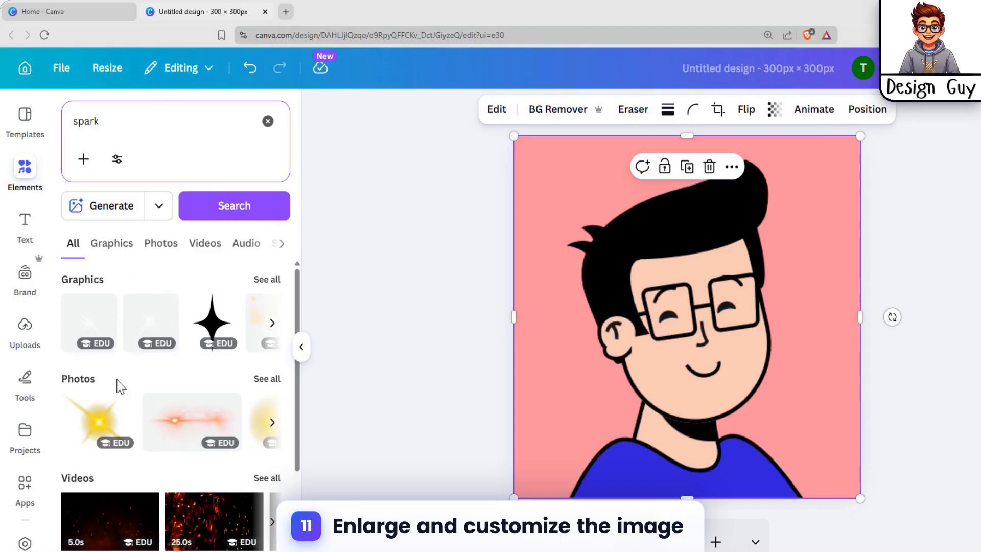
# Step: Insert the yellow star-shaped spark photo, shrink it in the canvas's upper-left corner and place a copy at the lower-right corner
pyautogui.click(122, 403)
pyautogui.moveTo(702, 296); pyautogui.dragTo(579, 166)
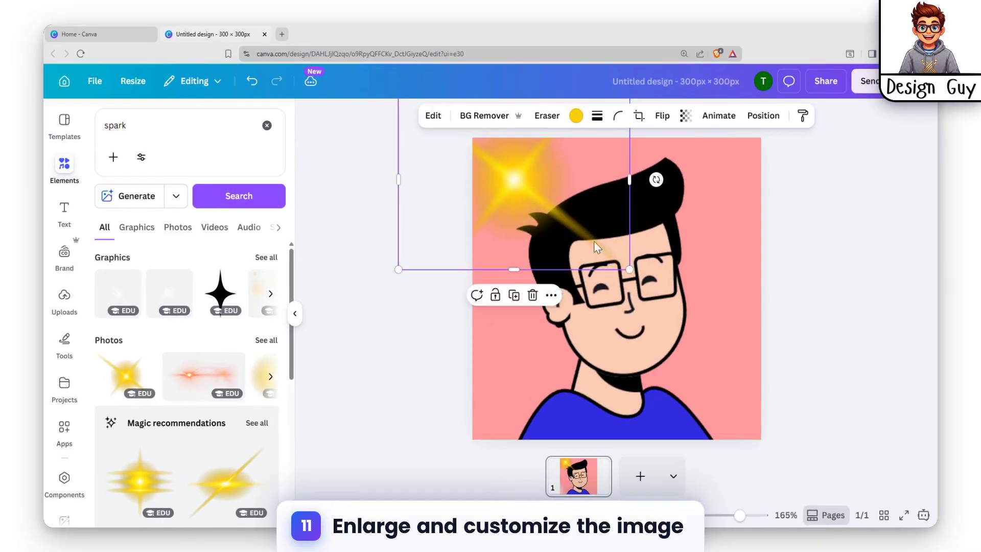
pyautogui.moveTo(624, 269); pyautogui.dragTo(584, 232)
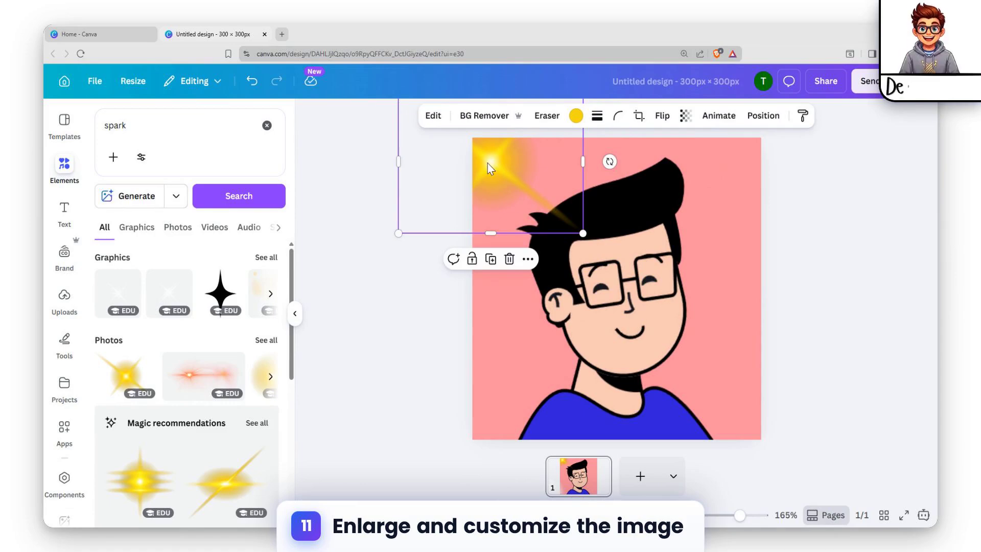
pyautogui.moveTo(489, 158); pyautogui.dragTo(739, 388)
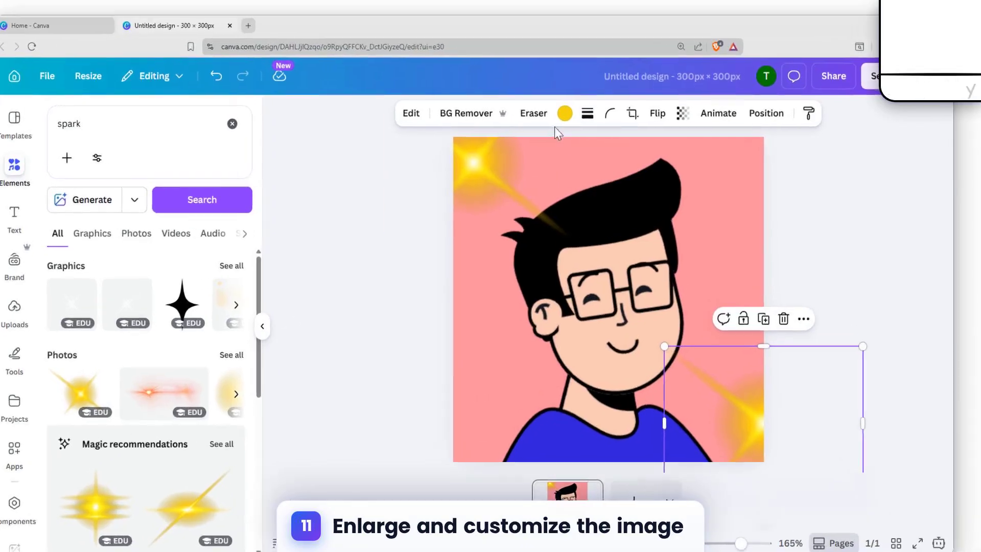
# Step: Recolor both yellow sparks to white
pyautogui.click(576, 116)
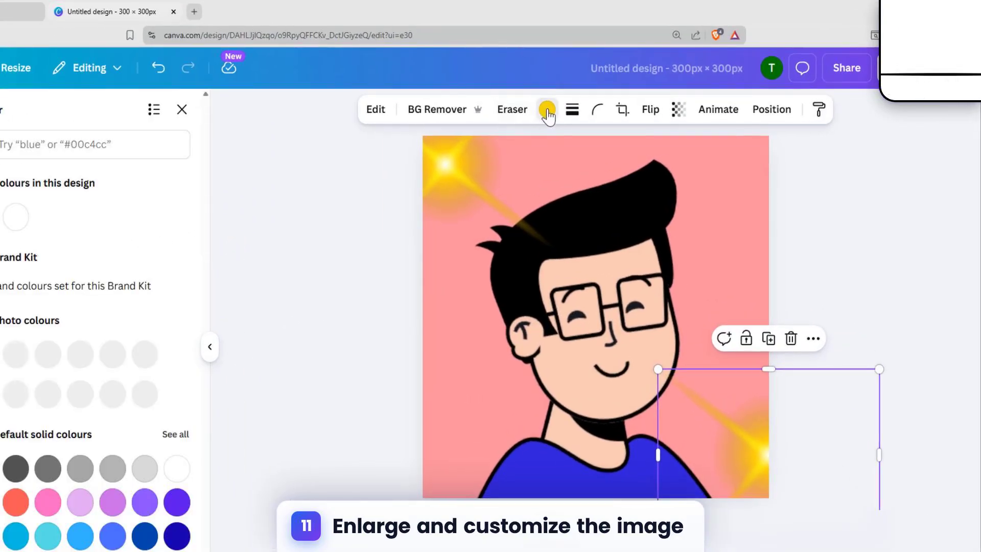
pyautogui.click(14, 220)
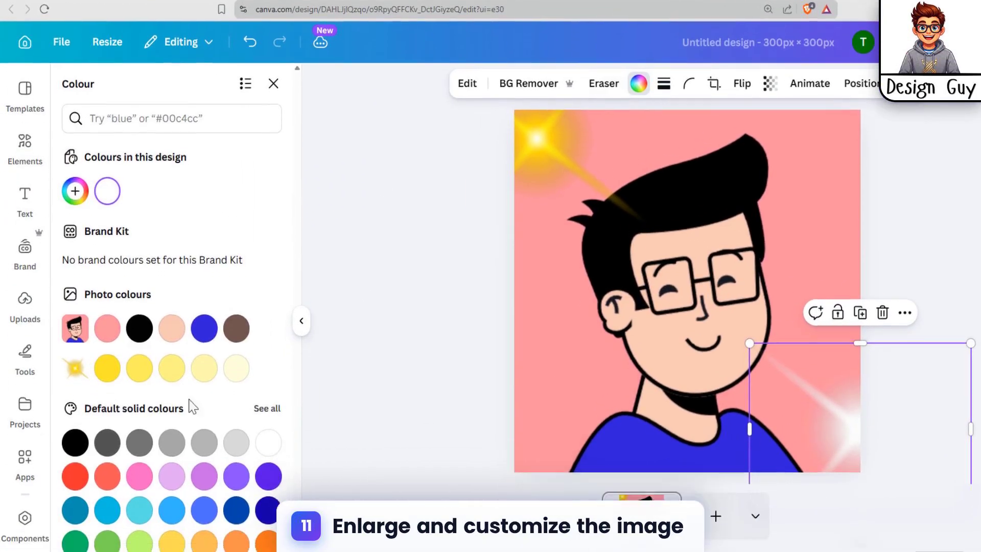
pyautogui.click(177, 472)
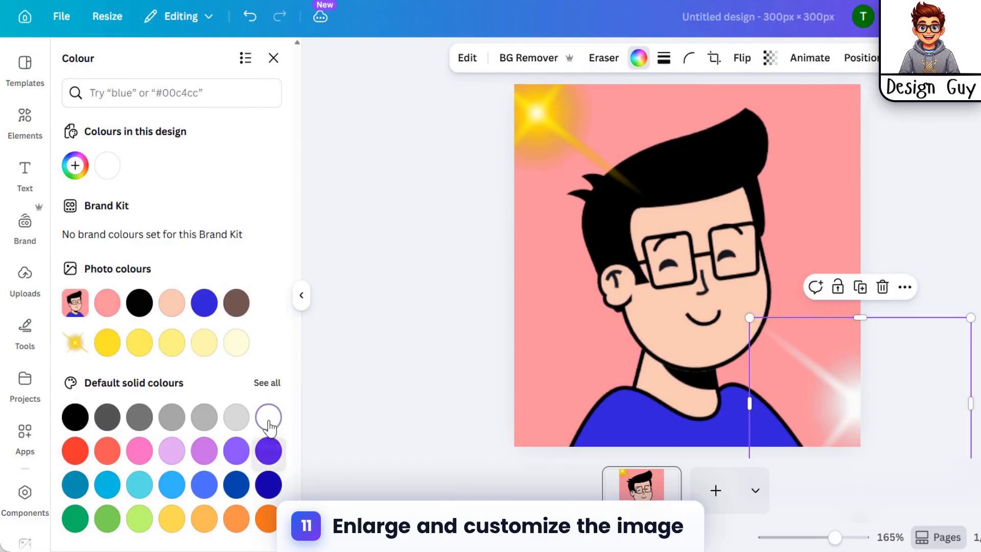
pyautogui.click(552, 130)
pyautogui.click(110, 168)
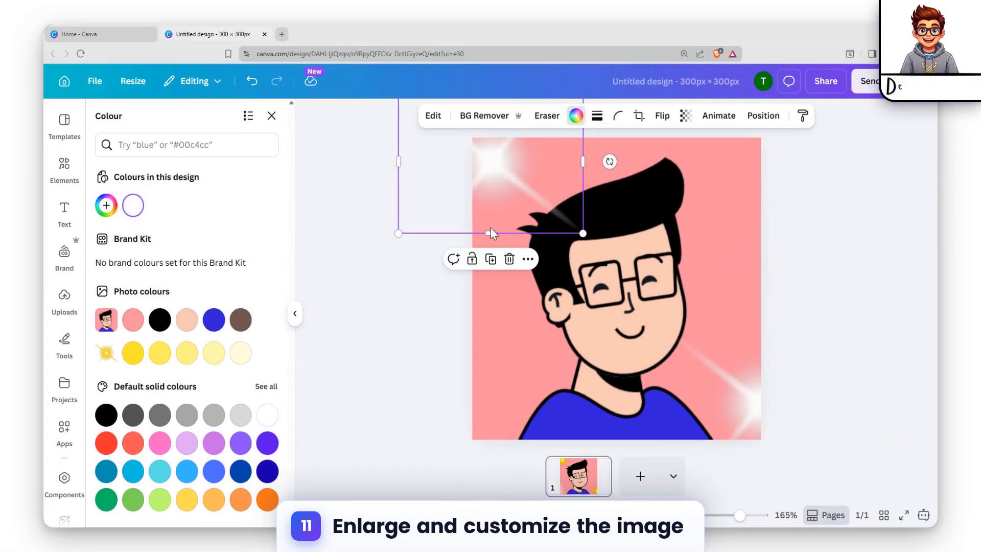
# Step: Shift the large spark further into the canvas's upper-left corner and shrink the other spark to a small one beside the avatar's face
pyautogui.moveTo(521, 197); pyautogui.dragTo(504, 178)
pyautogui.moveTo(756, 395); pyautogui.dragTo(776, 328)
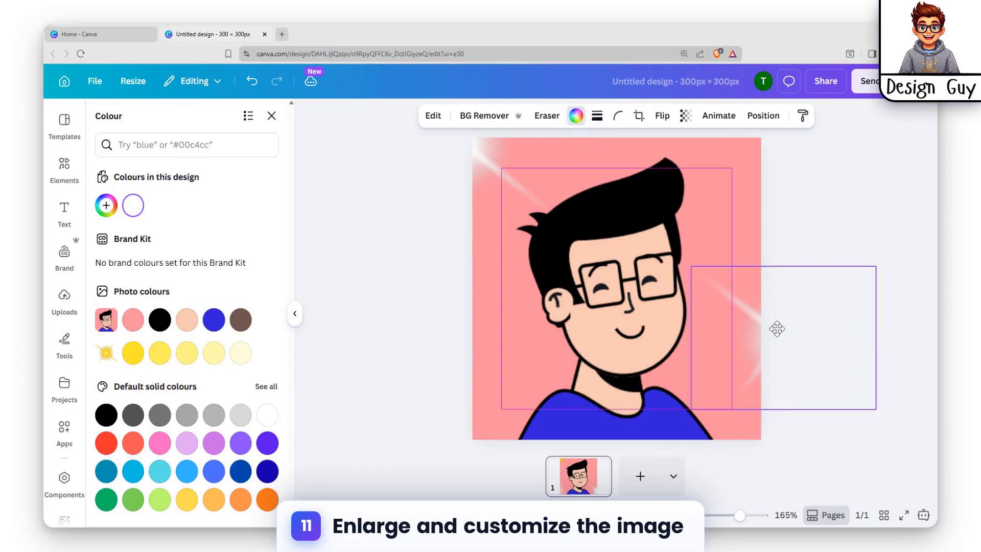
pyautogui.moveTo(692, 268); pyautogui.dragTo(745, 308)
pyautogui.moveTo(813, 340); pyautogui.dragTo(744, 304)
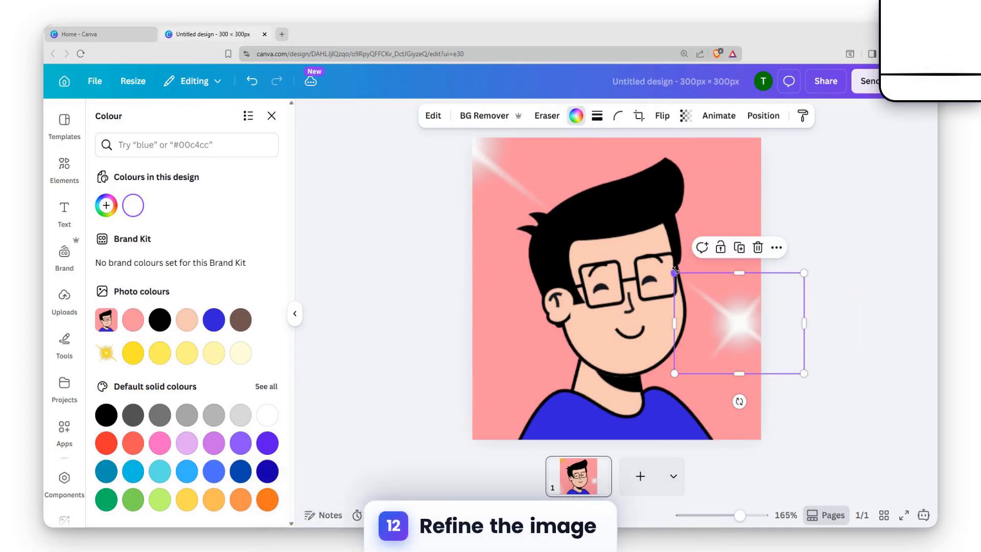
pyautogui.moveTo(674, 273); pyautogui.dragTo(736, 324)
# Step: Duplicate the small white spark repeatedly and spread the copies around the avatar and along the canvas edges
pyautogui.moveTo(771, 360); pyautogui.dragTo(611, 183)
pyautogui.hotkey('ctrl', 'd')
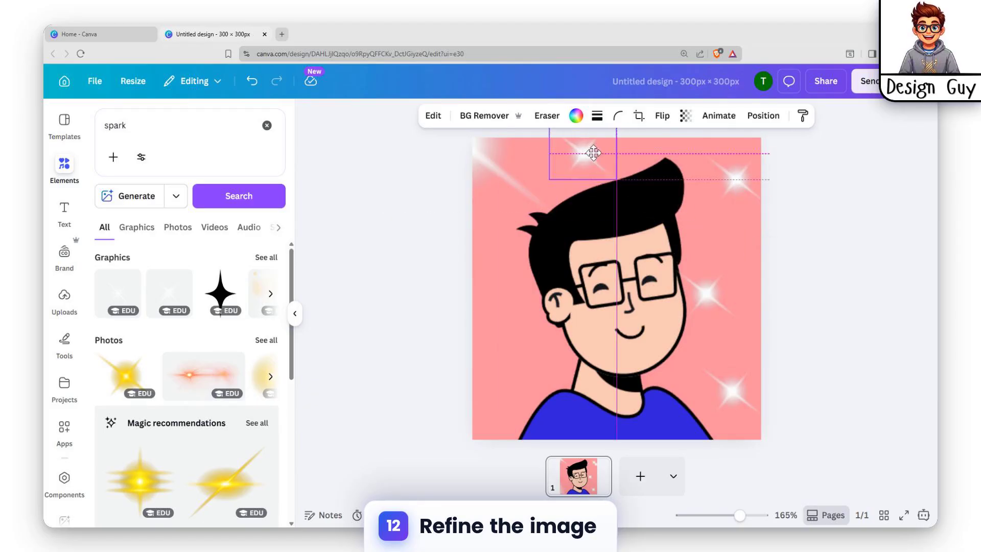
pyautogui.moveTo(593, 139); pyautogui.dragTo(492, 320)
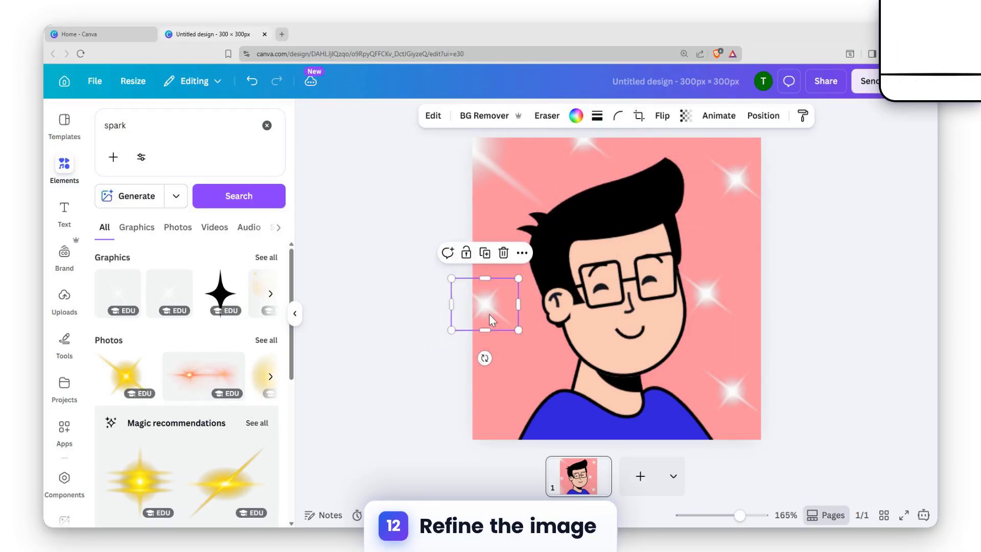
pyautogui.hotkey('ctrl', 'd')
pyautogui.moveTo(532, 358); pyautogui.dragTo(463, 410)
pyautogui.hotkey('ctrl', 'd')
# Step: Delete the large spark in the canvas's upper-left corner and put a copy of the small spark there
pyautogui.click(480, 148)
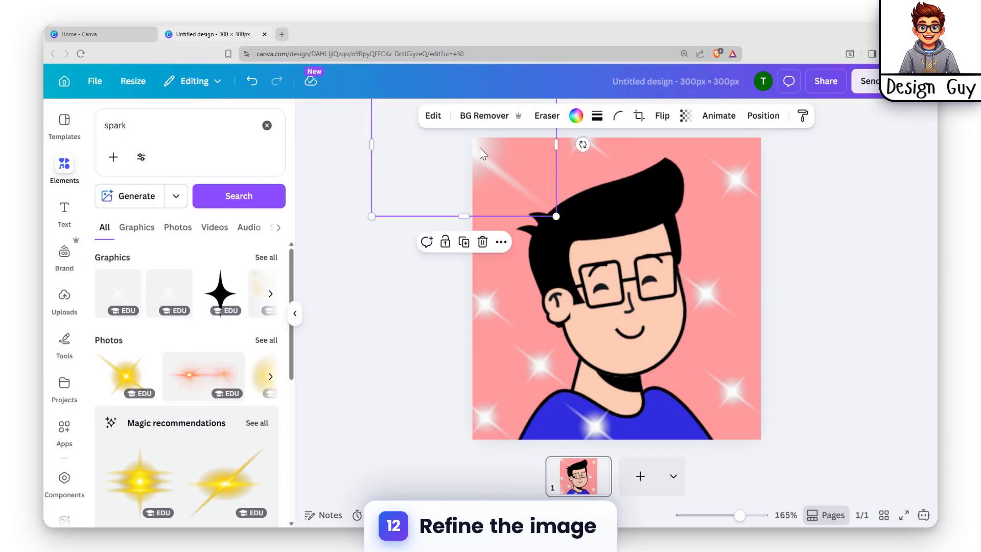
pyautogui.press('Delete')
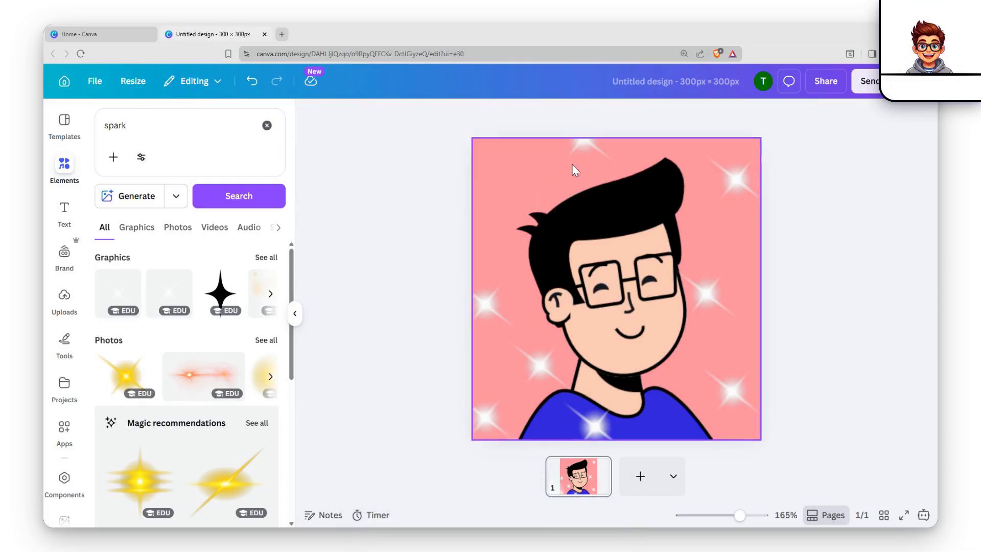
pyautogui.click(578, 155)
pyautogui.hotkey('ctrl', 'd')
pyautogui.moveTo(578, 154); pyautogui.dragTo(490, 187)
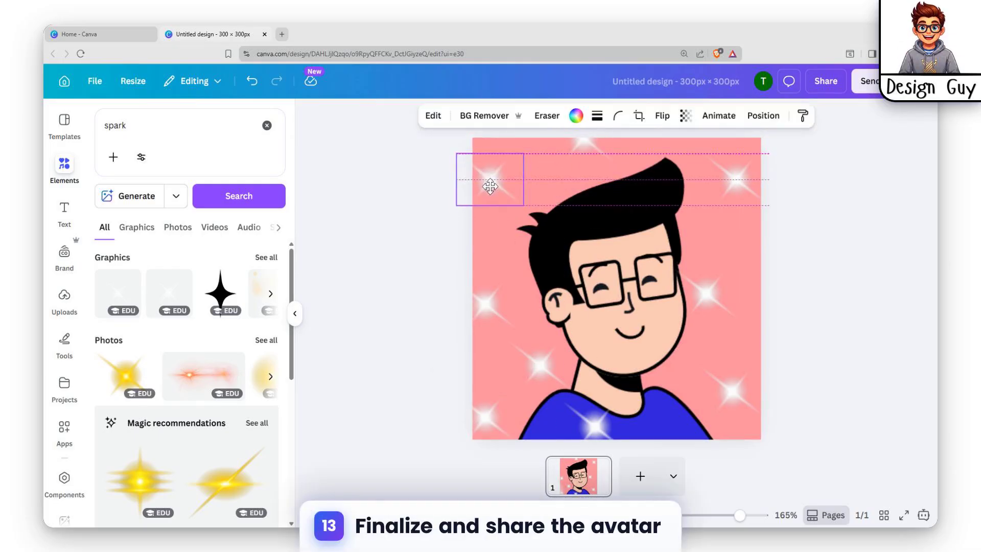
pyautogui.click(746, 257)
pyautogui.click(812, 368)
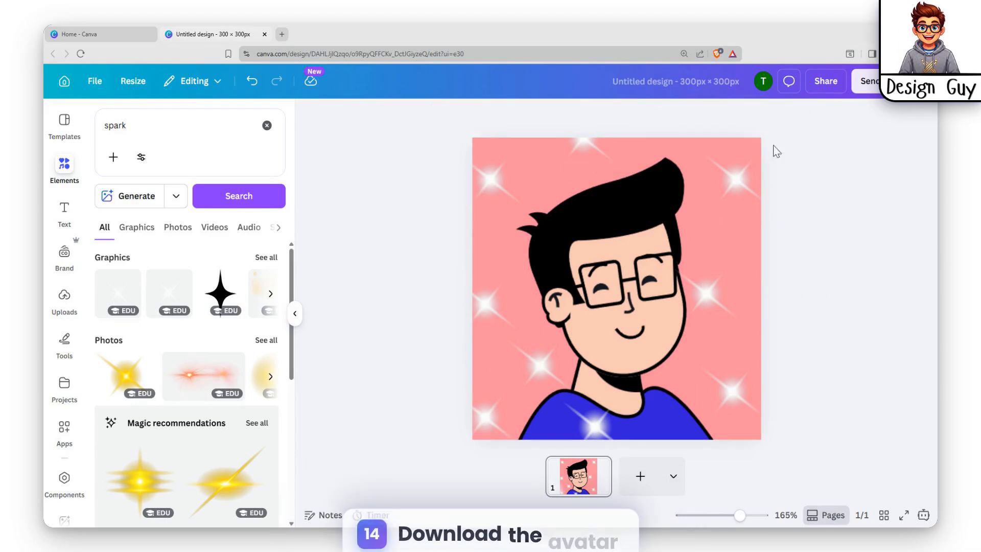
# Step: Download the design as a PNG at size multiplier 3.125 (938 × 938 px)
pyautogui.click(825, 81)
pyautogui.click(728, 352)
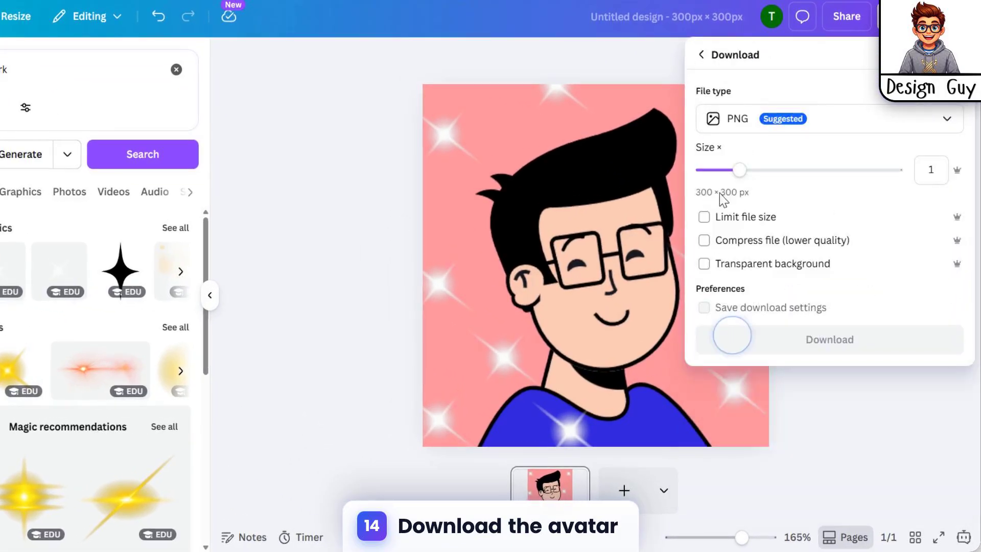
pyautogui.moveTo(741, 171); pyautogui.dragTo(897, 172)
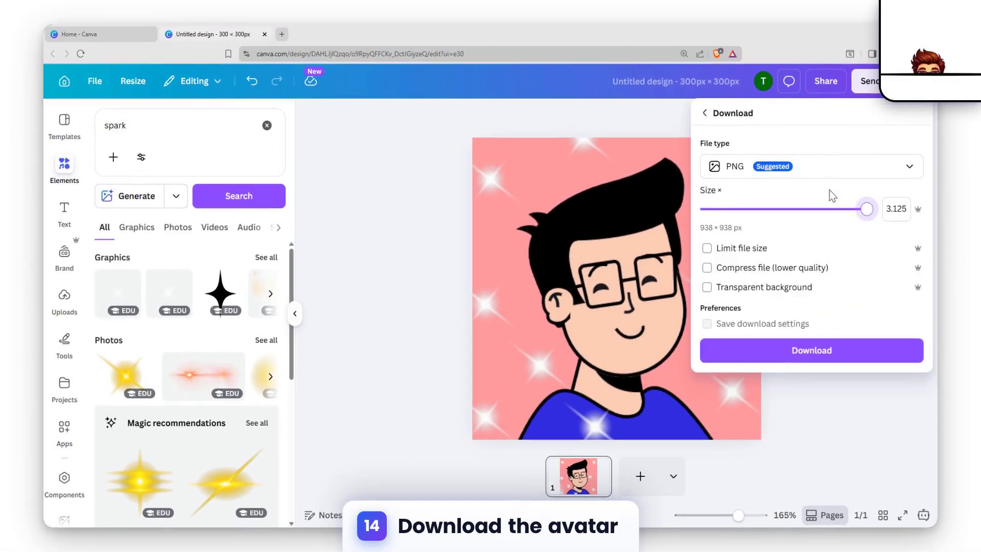
pyautogui.click(809, 358)
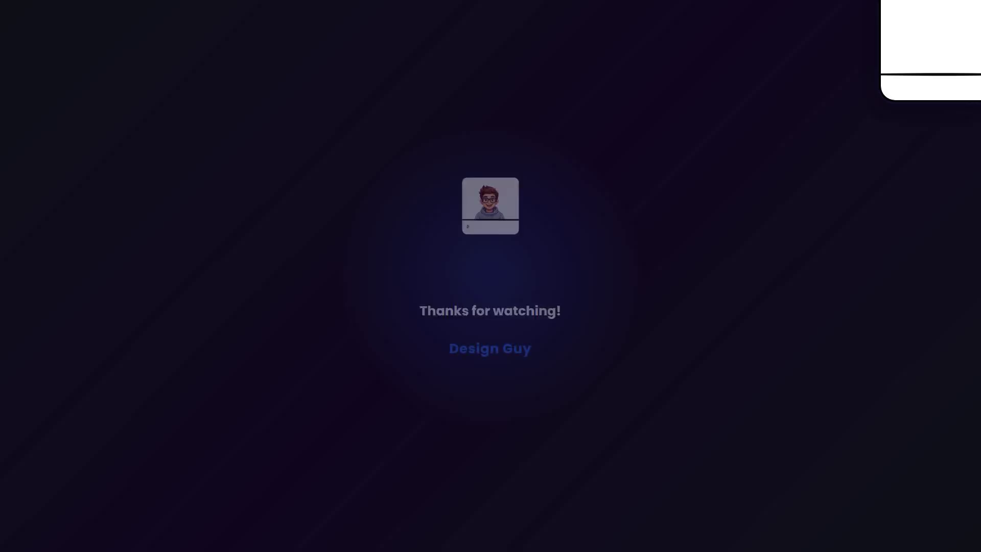